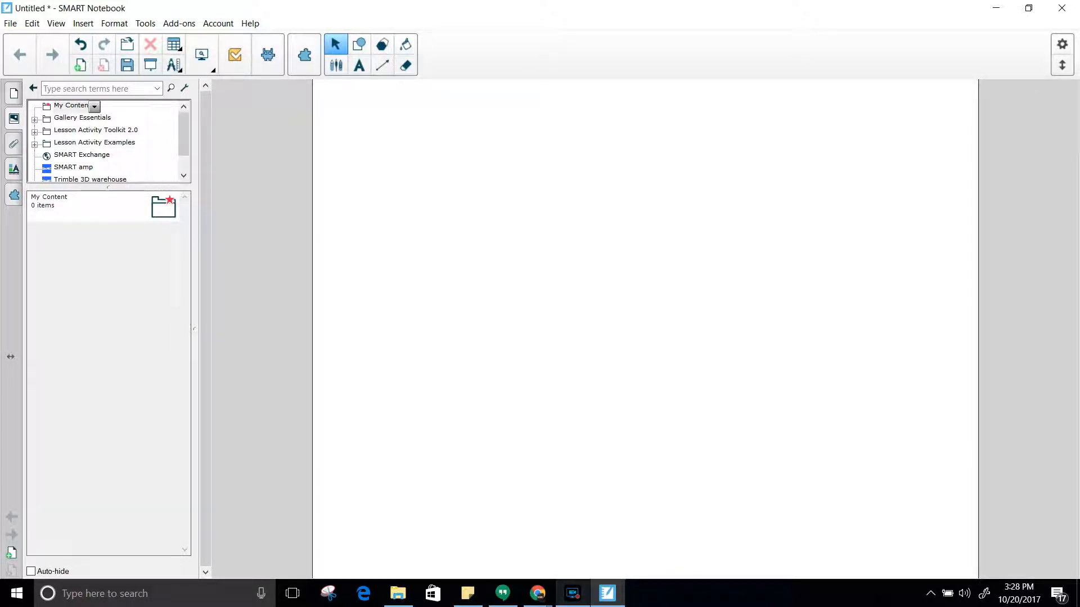
# Paste the copied upright apple picture onto the blank page, shrink it and place it near the upper middle.
pyautogui.hotkey('alt', 'Tab')
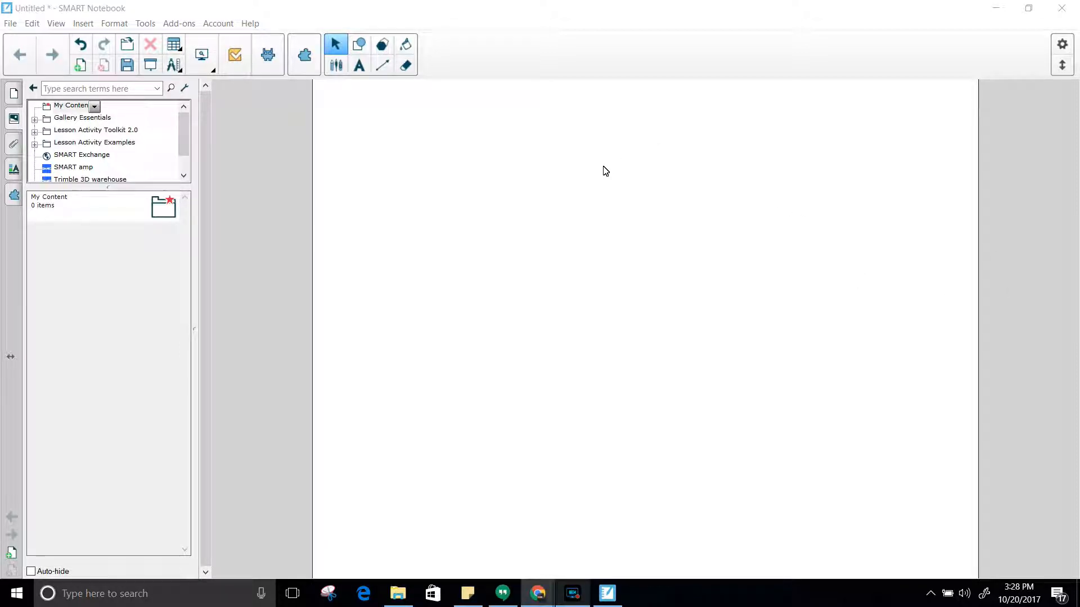
pyautogui.hotkey('ctrl', 'v')
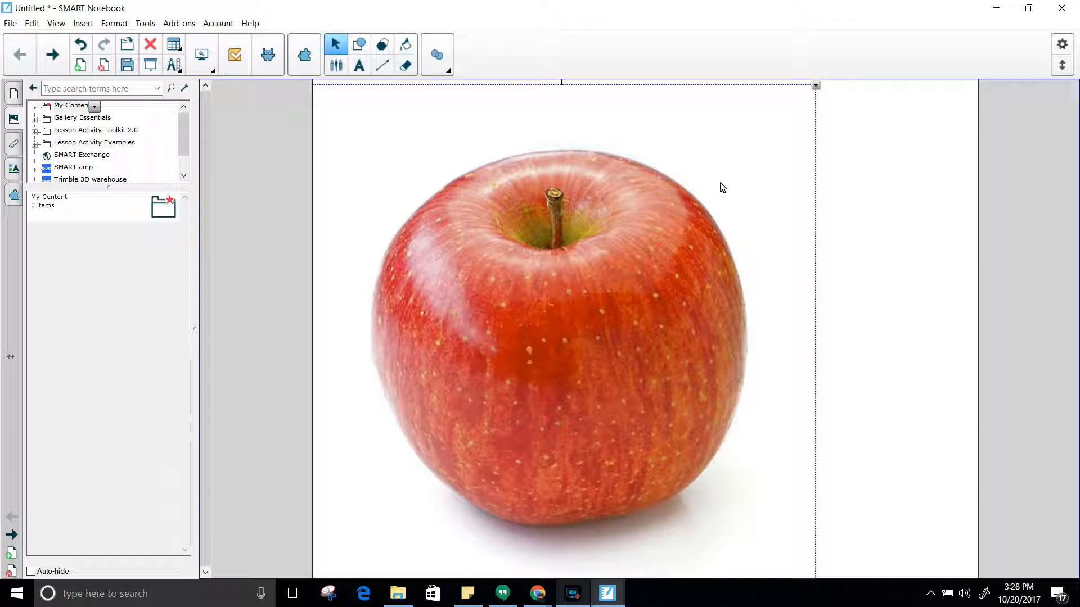
pyautogui.moveTo(637, 395); pyautogui.dragTo(602, 288)
pyautogui.moveTo(782, 492); pyautogui.dragTo(532, 184)
pyautogui.moveTo(415, 127); pyautogui.dragTo(661, 289)
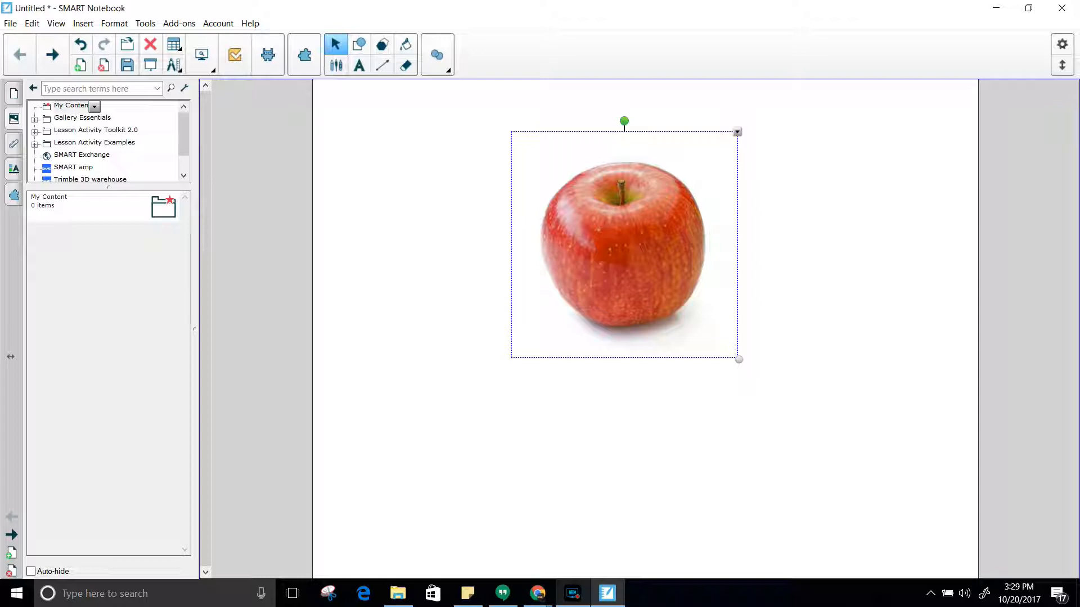
# Bring a second apple picture from the browser onto the page, shrink it and place it to the left of the first apple.
pyautogui.hotkey('alt', 'Tab')
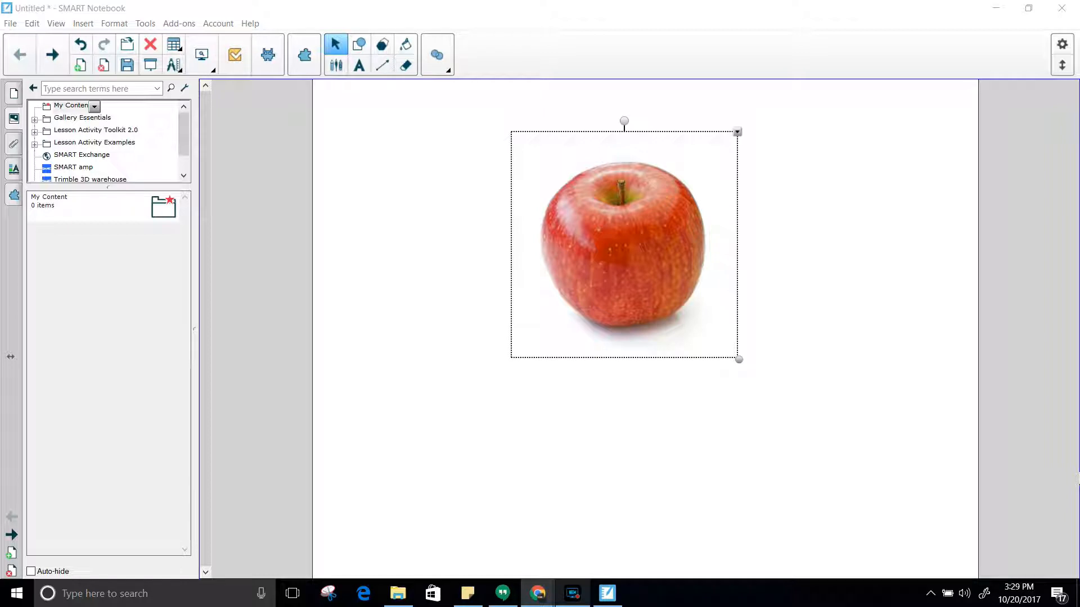
pyautogui.moveTo(1034, 337); pyautogui.dragTo(708, 297)
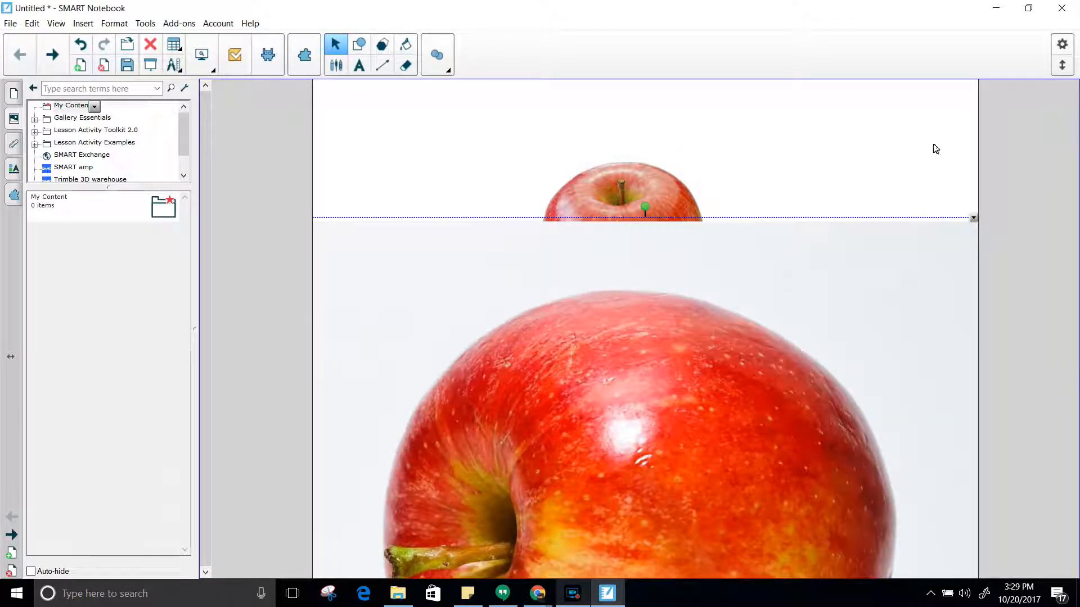
pyautogui.moveTo(715, 302); pyautogui.dragTo(678, 96)
pyautogui.moveTo(738, 416); pyautogui.dragTo(713, 289)
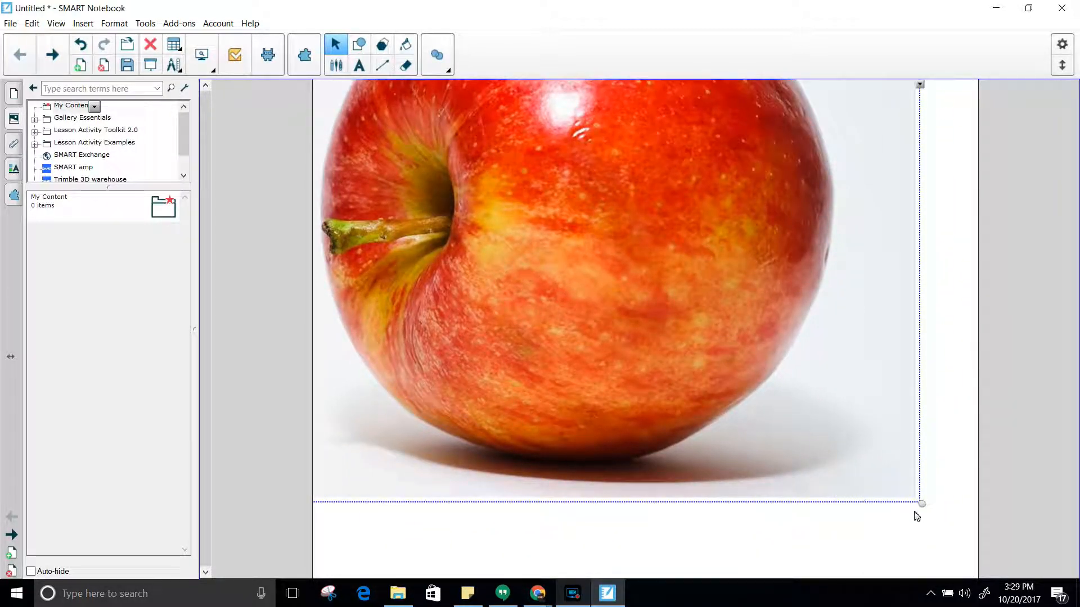
pyautogui.moveTo(919, 505); pyautogui.dragTo(687, 224)
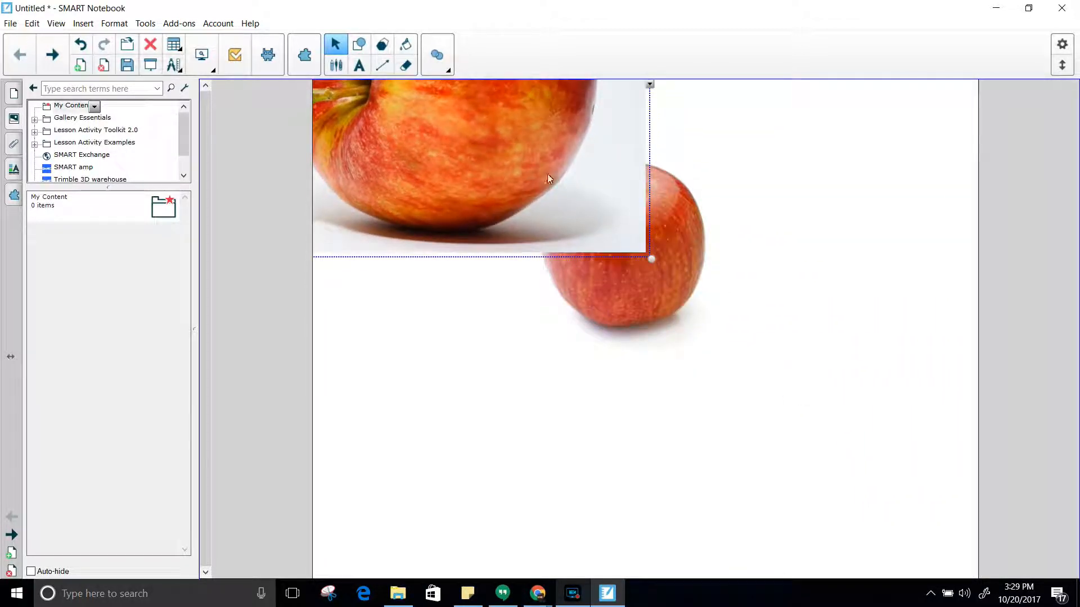
pyautogui.moveTo(556, 179); pyautogui.dragTo(612, 393)
pyautogui.moveTo(742, 532); pyautogui.dragTo(558, 295)
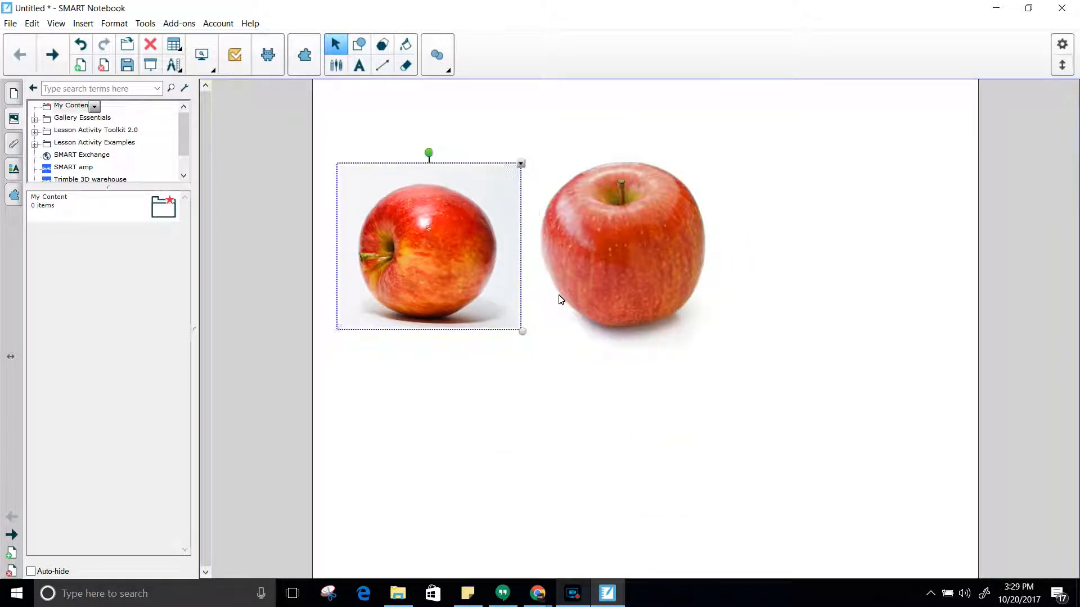
# Shrink the upright apple to roughly match the other one and align the two pictures side by side.
pyautogui.click(643, 301)
pyautogui.moveTo(737, 363); pyautogui.dragTo(712, 337)
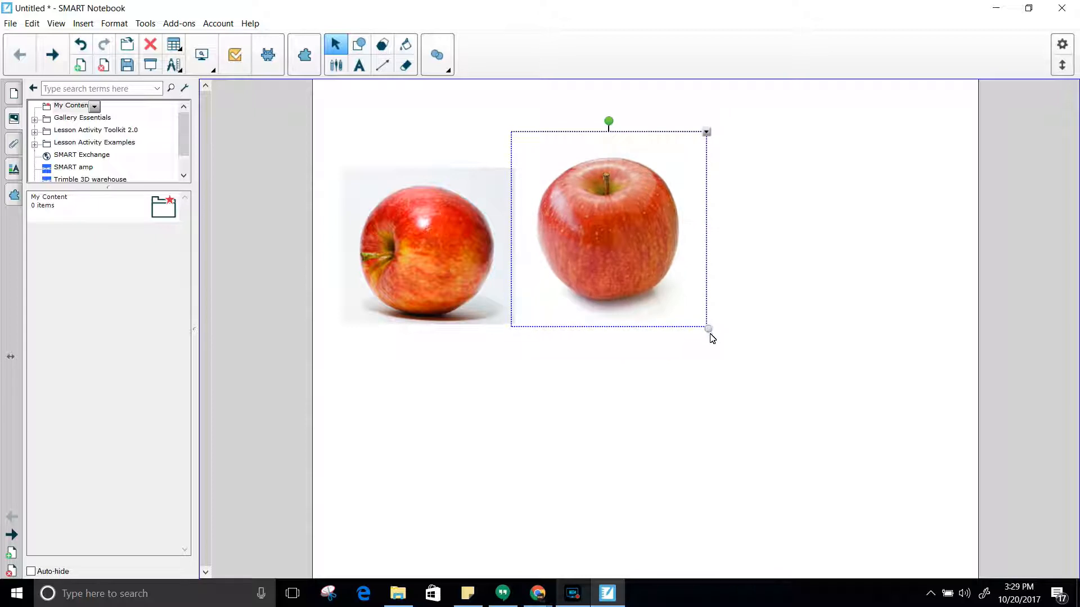
pyautogui.moveTo(450, 248); pyautogui.dragTo(445, 219)
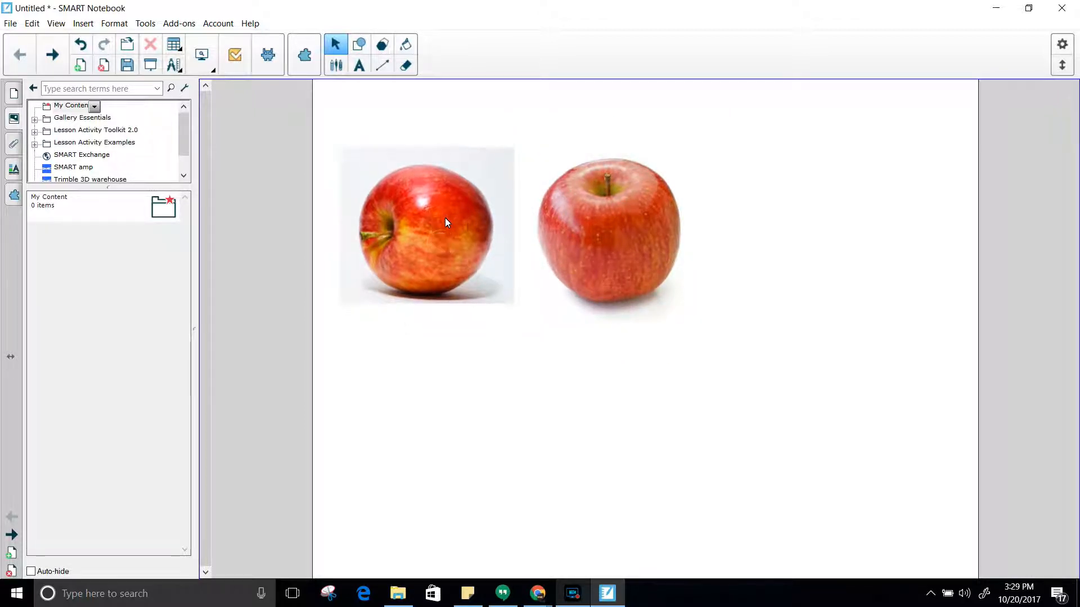
# Make the white background and the shadow area around the upright apple transparent with Set Image Transparency.
pyautogui.click(668, 228)
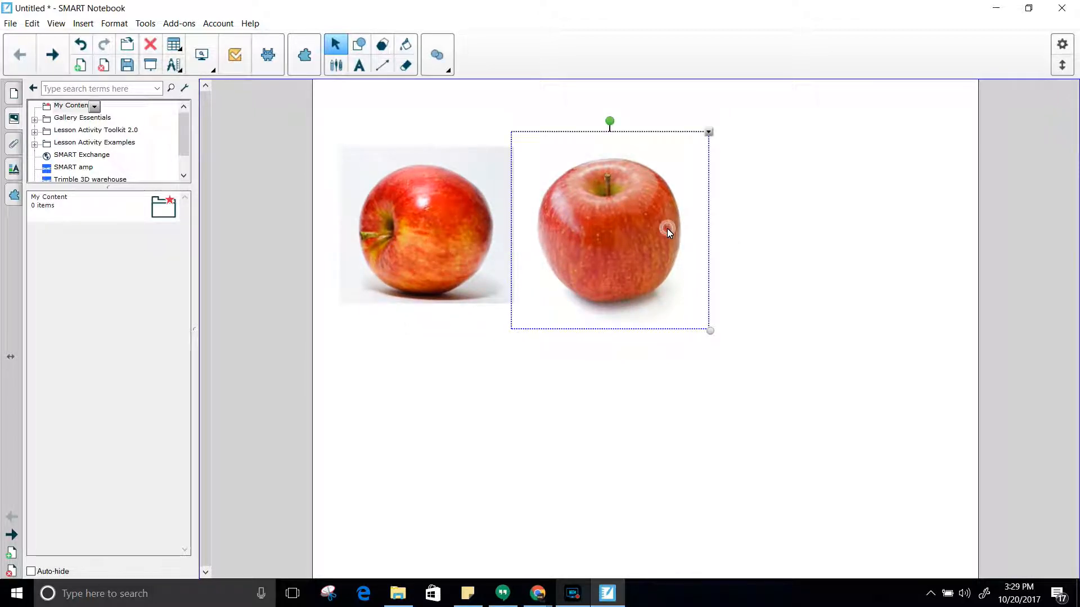
pyautogui.click(708, 133)
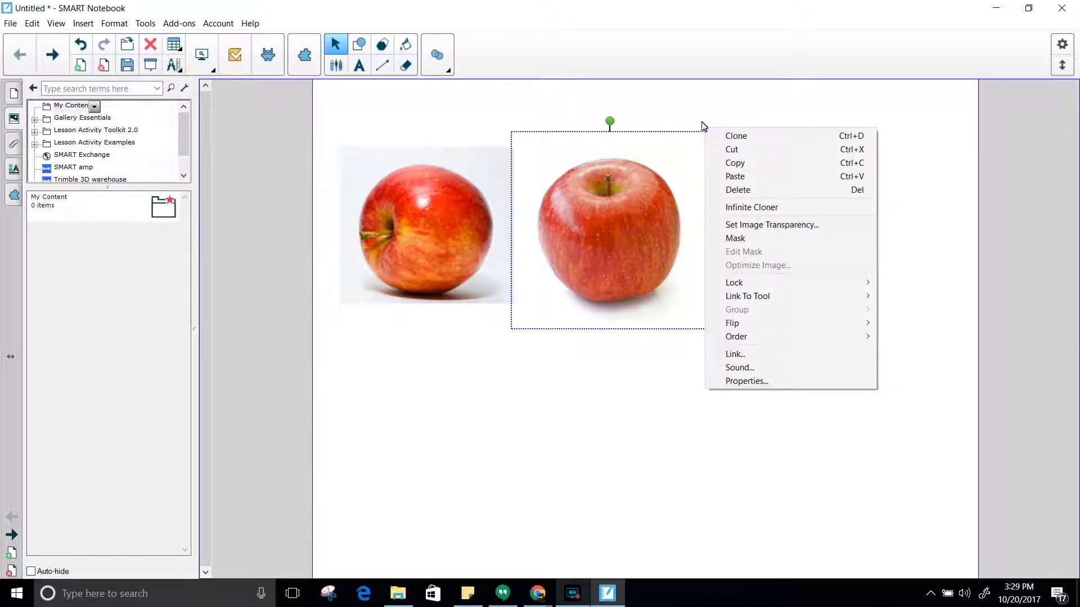
pyautogui.click(793, 226)
pyautogui.click(622, 251)
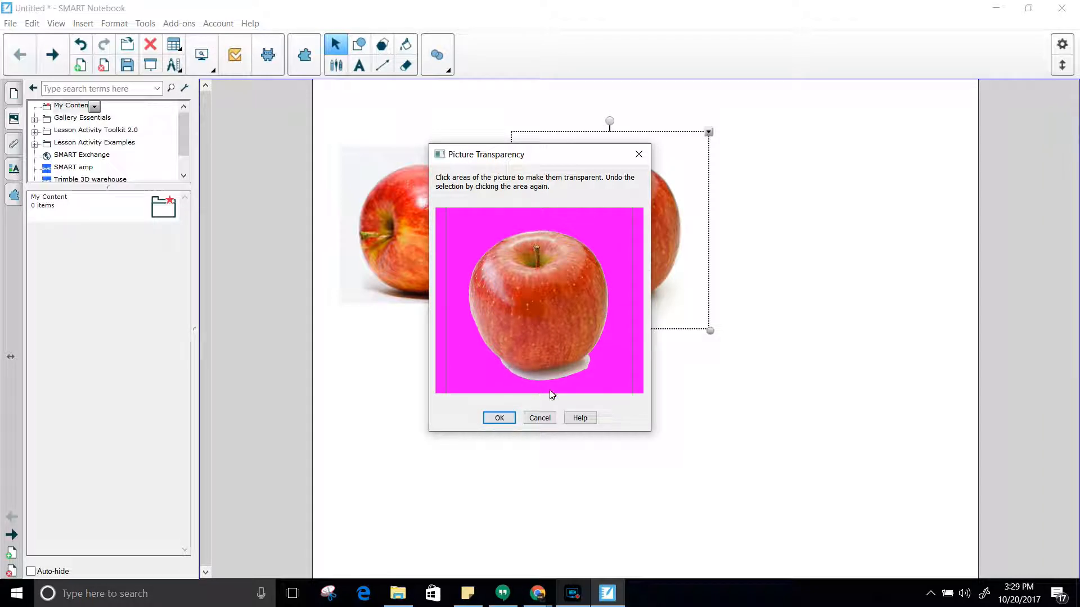
pyautogui.click(587, 361)
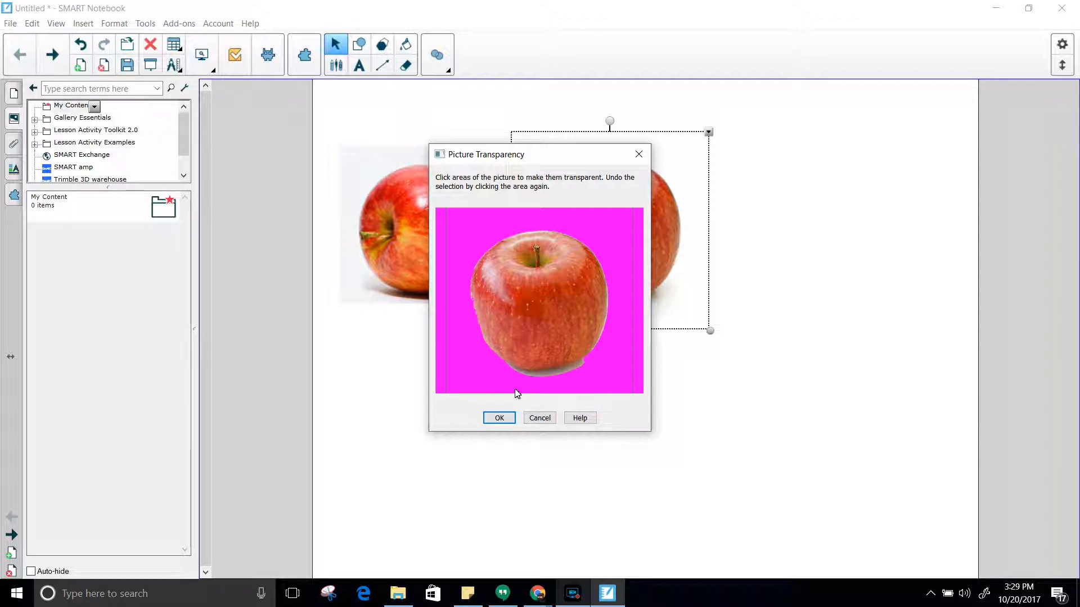
pyautogui.click(496, 418)
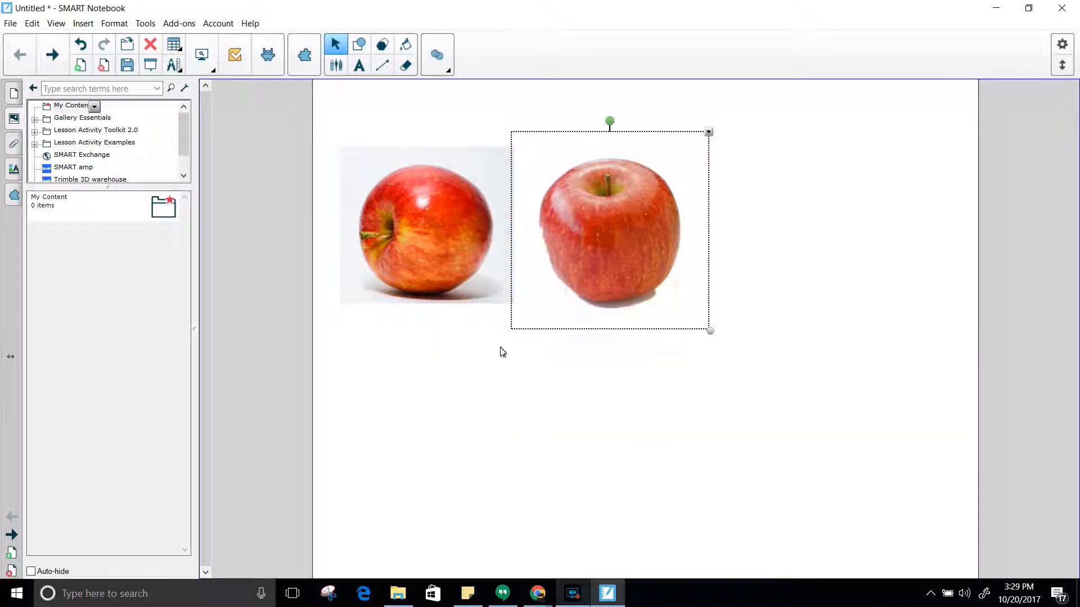
# Make the grey background and shadow area around the sideways apple transparent with Set Image Transparency.
pyautogui.click(489, 177)
pyautogui.click(518, 143)
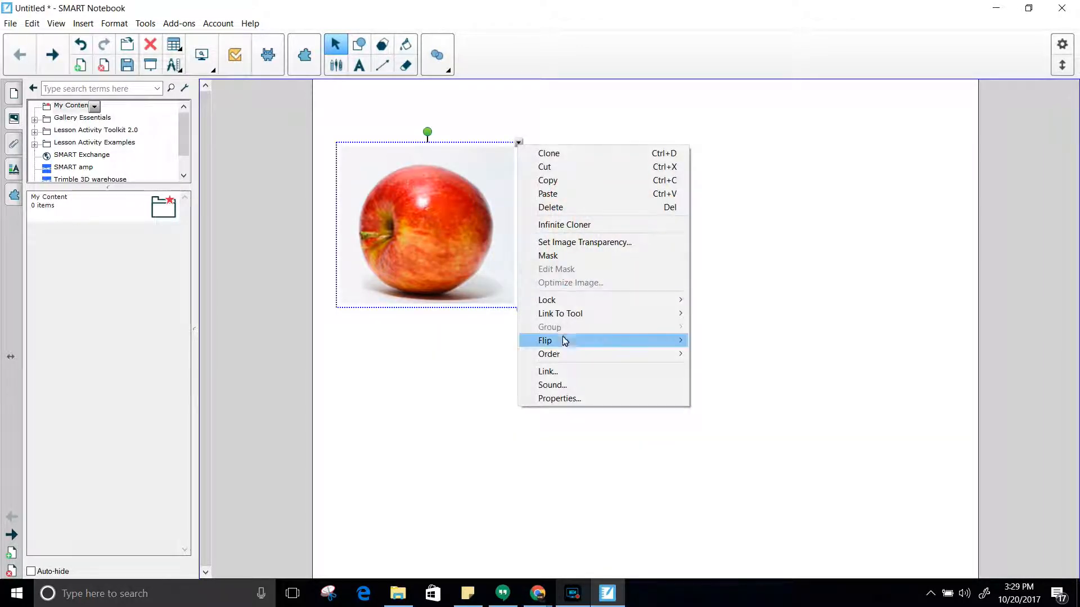
pyautogui.click(580, 243)
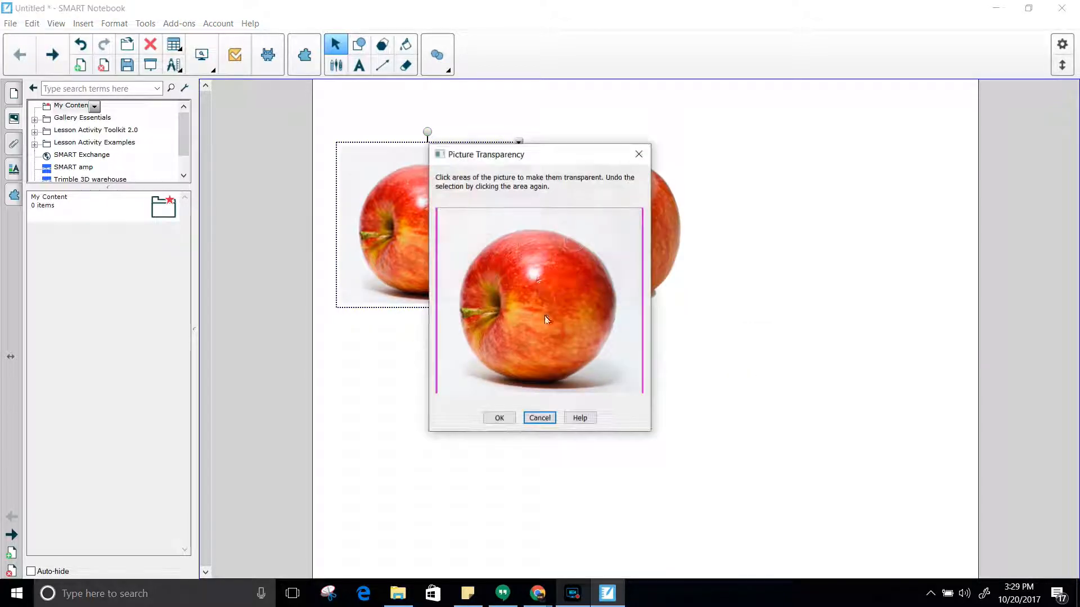
pyautogui.click(615, 234)
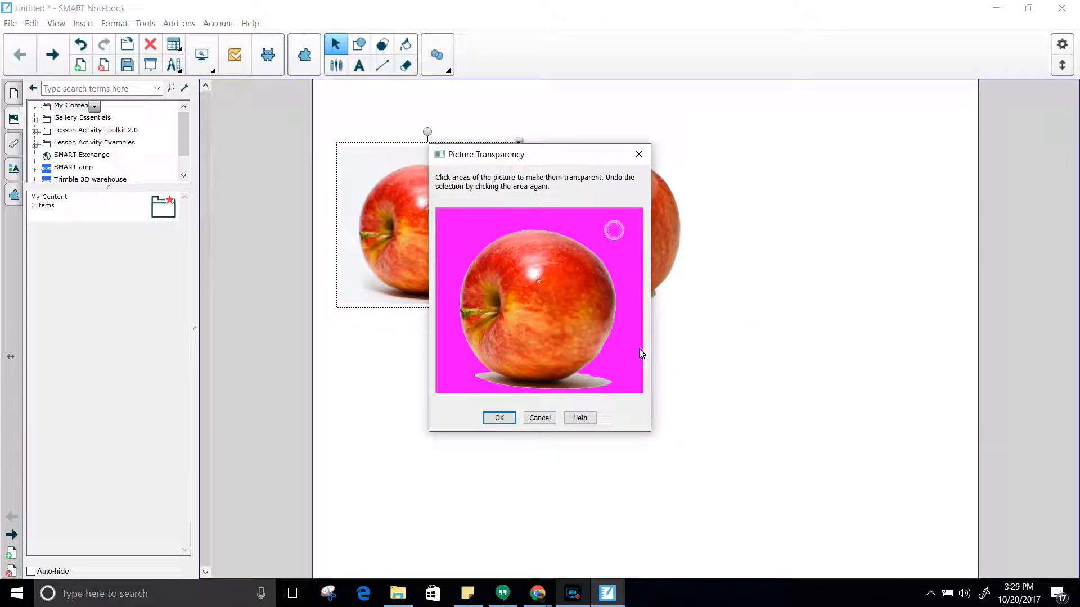
pyautogui.click(582, 377)
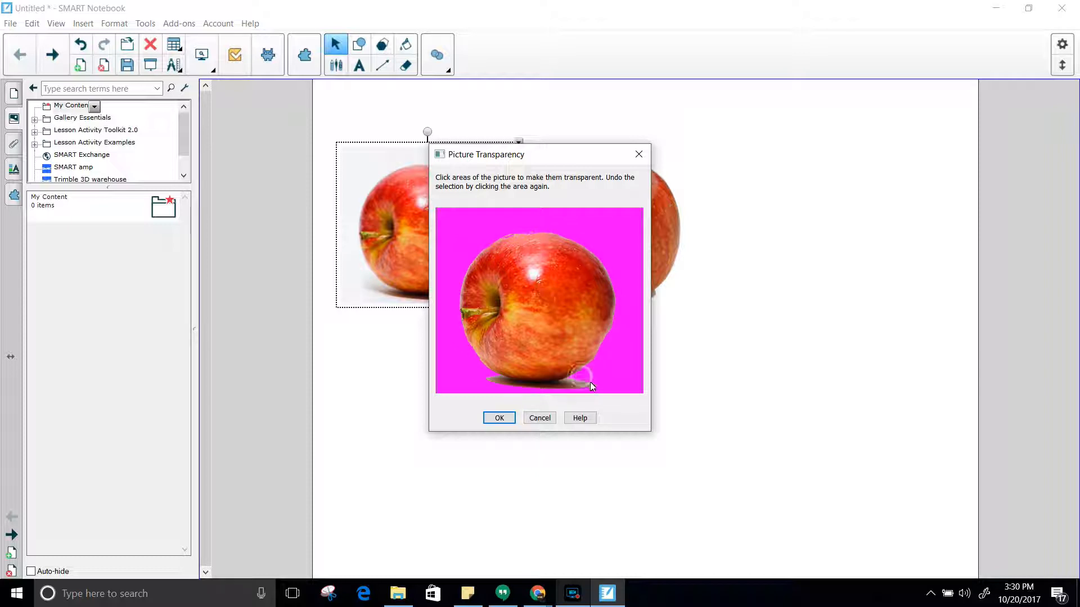
pyautogui.click(499, 419)
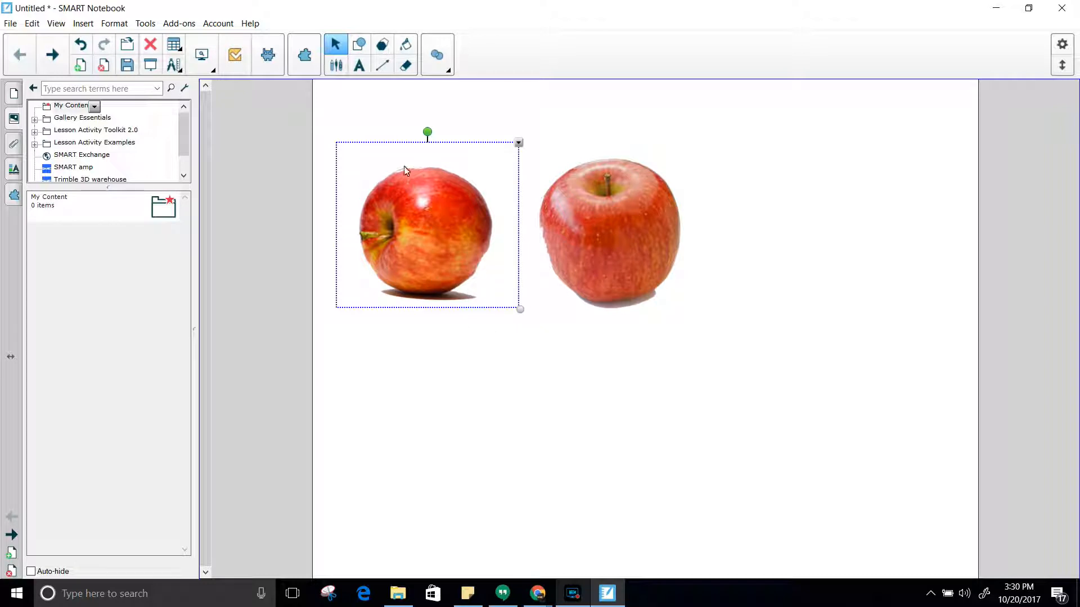
# Overlap the two apples with the upright one partly behind the sideways one, and shrink the upright apple slightly.
pyautogui.moveTo(448, 247); pyautogui.dragTo(481, 271)
pyautogui.moveTo(596, 257); pyautogui.dragTo(468, 264)
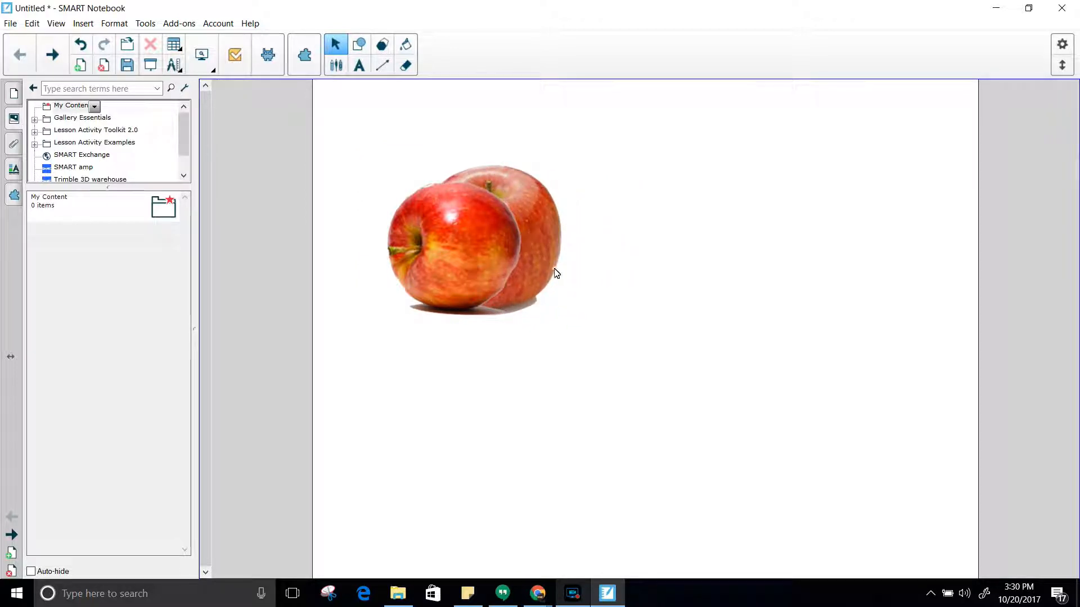
pyautogui.moveTo(591, 337); pyautogui.dragTo(576, 311)
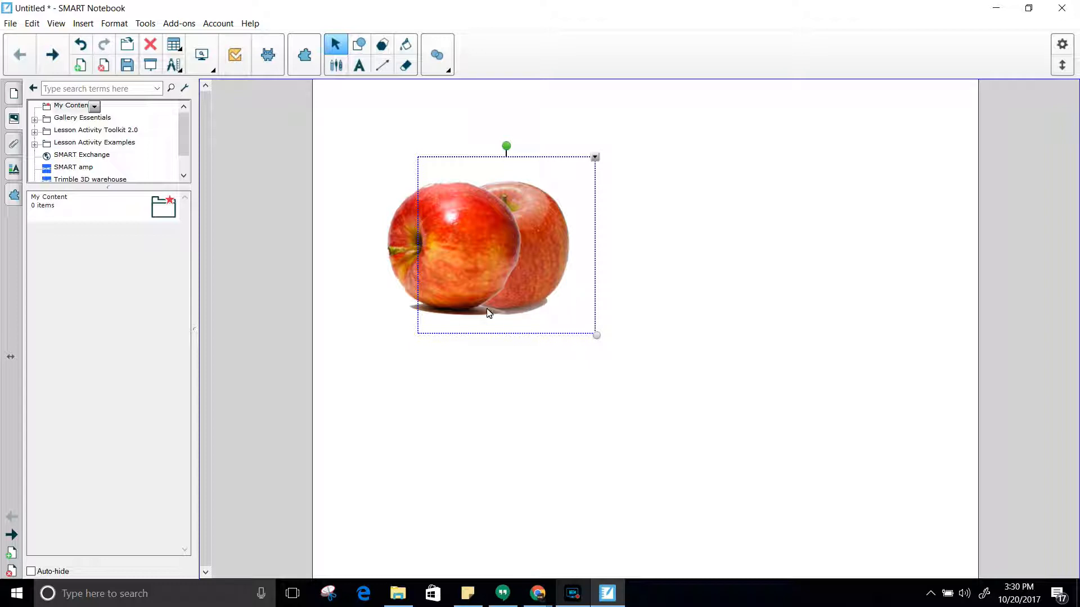
pyautogui.click(683, 250)
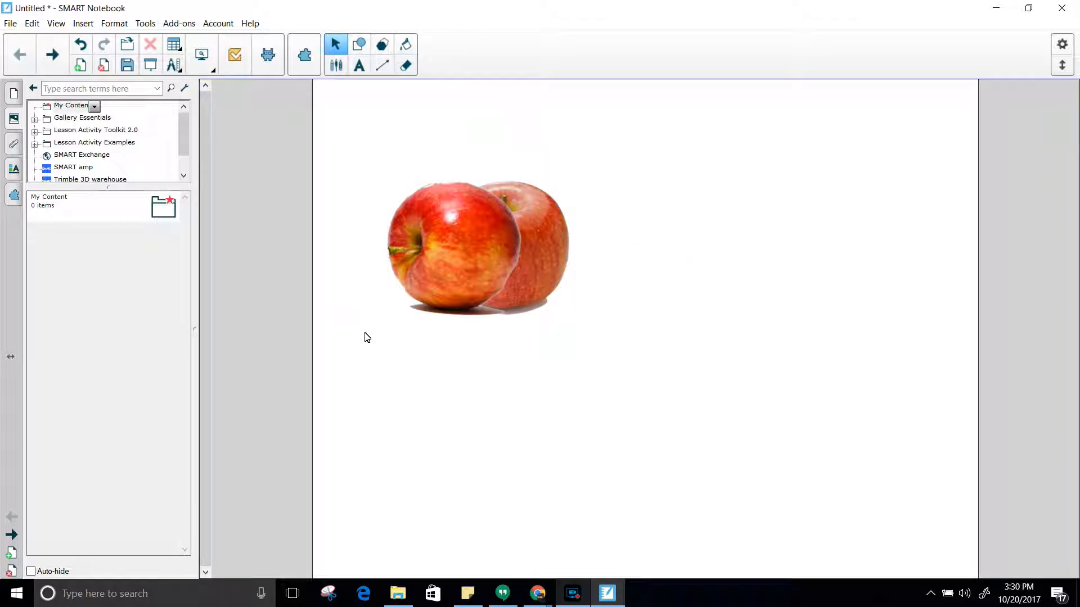
# Group the two overlapping apple pictures into one object.
pyautogui.moveTo(353, 158); pyautogui.dragTo(605, 375)
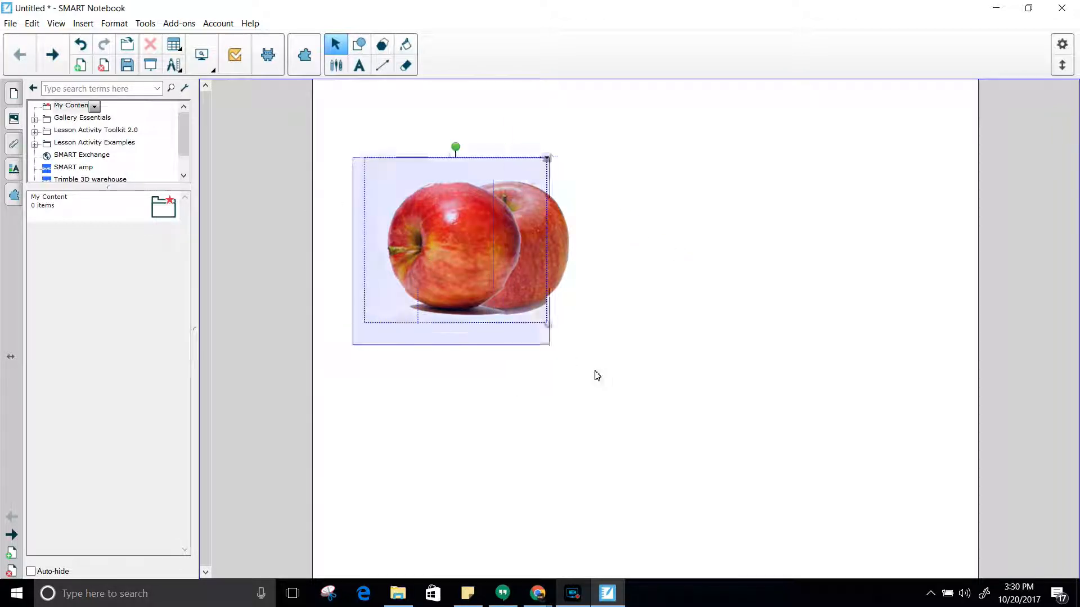
pyautogui.click(547, 158)
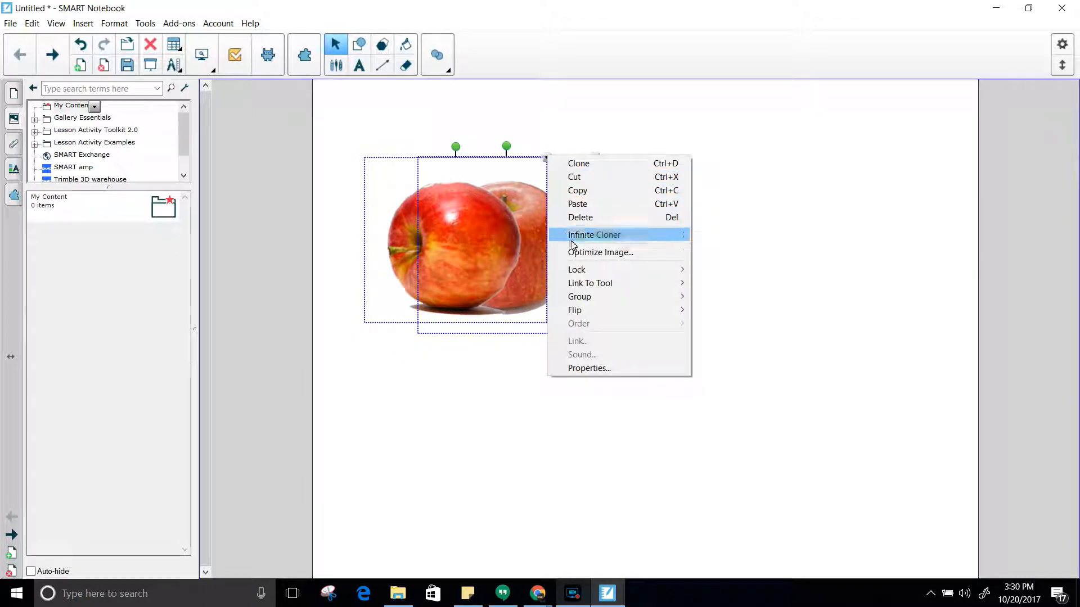
pyautogui.moveTo(646, 300)
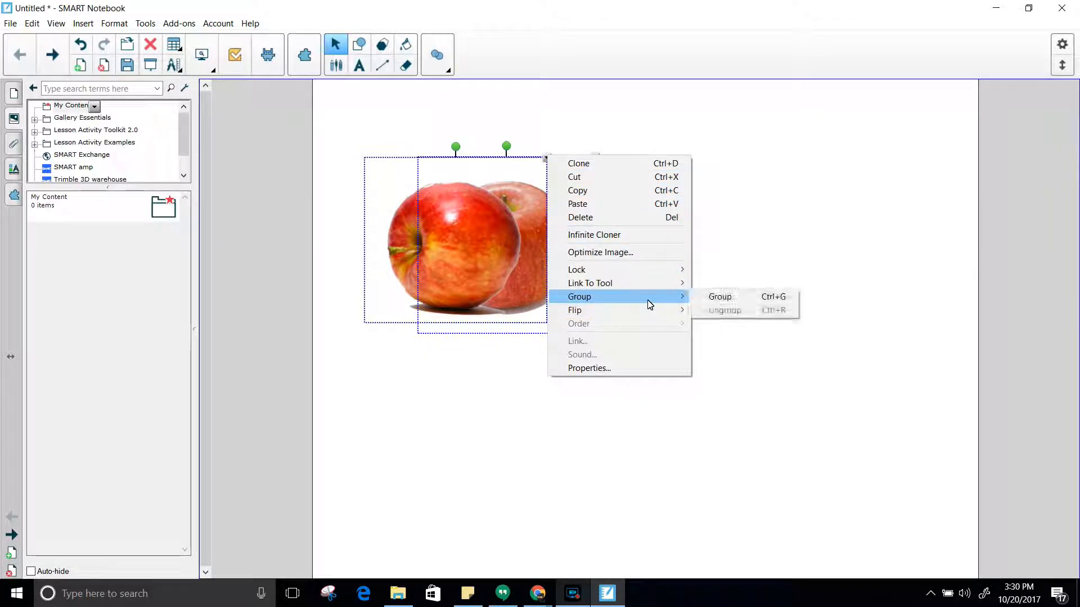
pyautogui.click(730, 299)
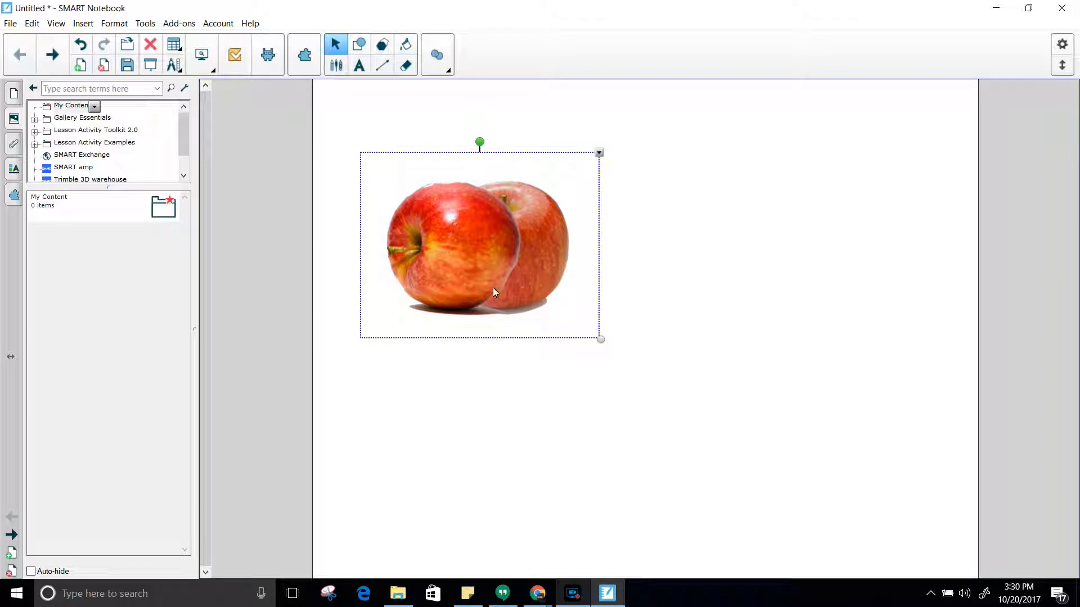
# Add the grouped apples to the My Content gallery folder and rename the gallery item "my apples".
pyautogui.moveTo(484, 252); pyautogui.dragTo(99, 255)
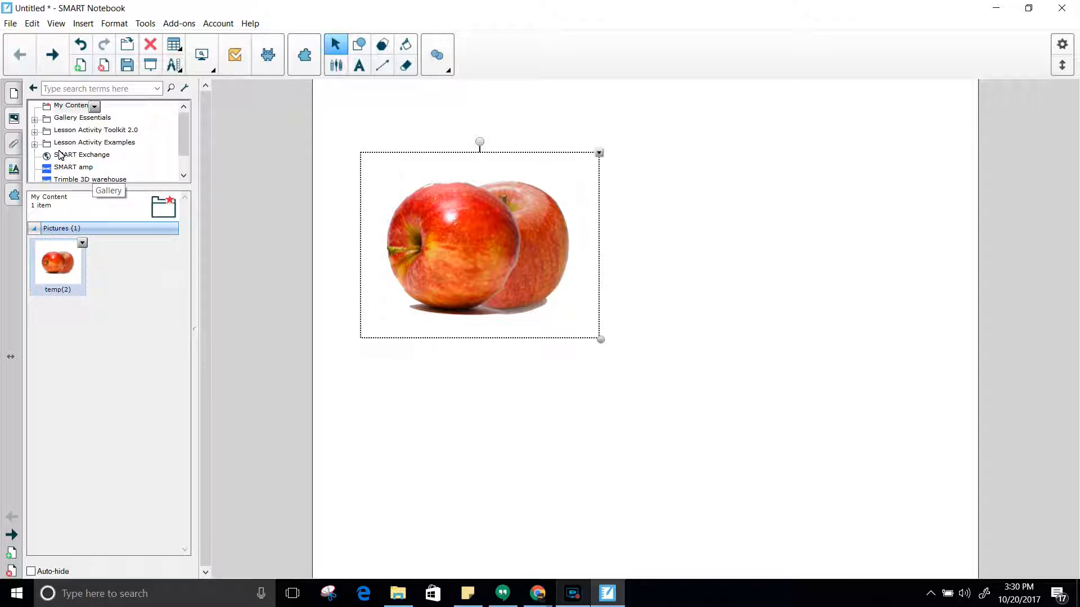
pyautogui.click(83, 244)
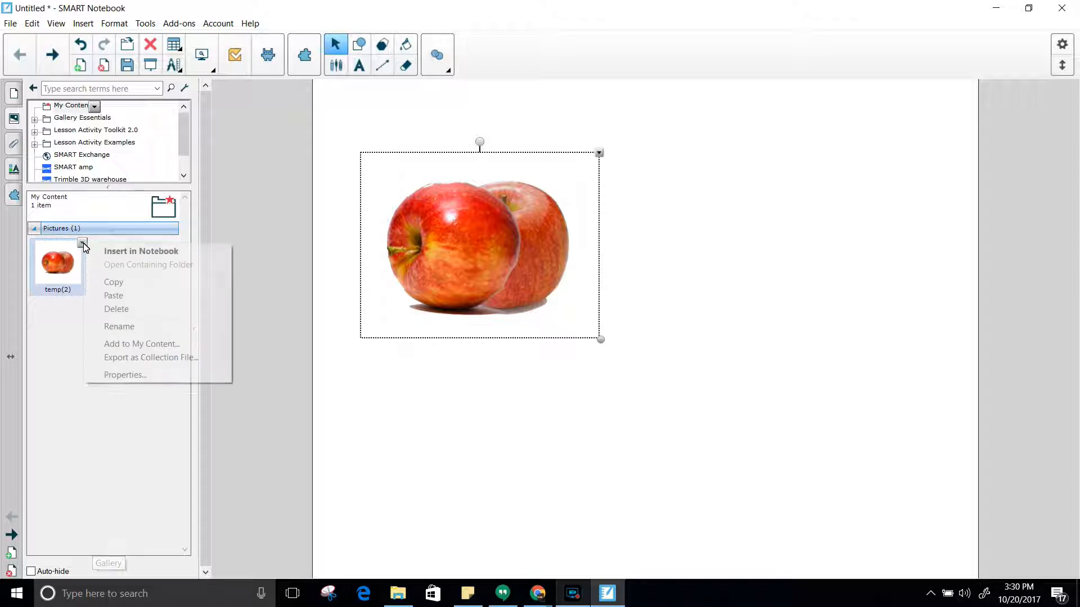
pyautogui.click(144, 327)
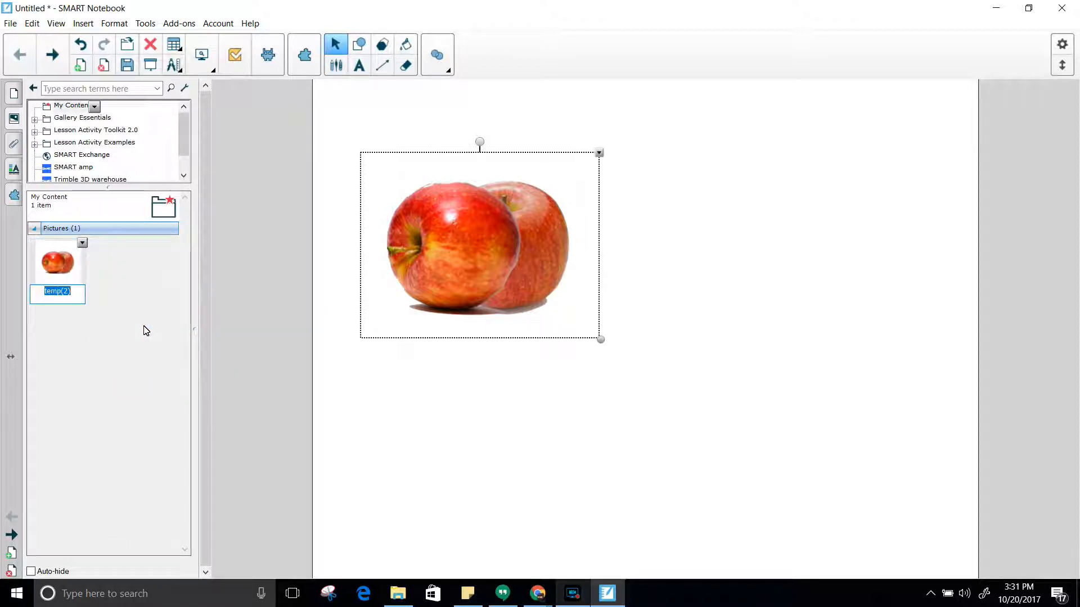
pyautogui.write('my apples')
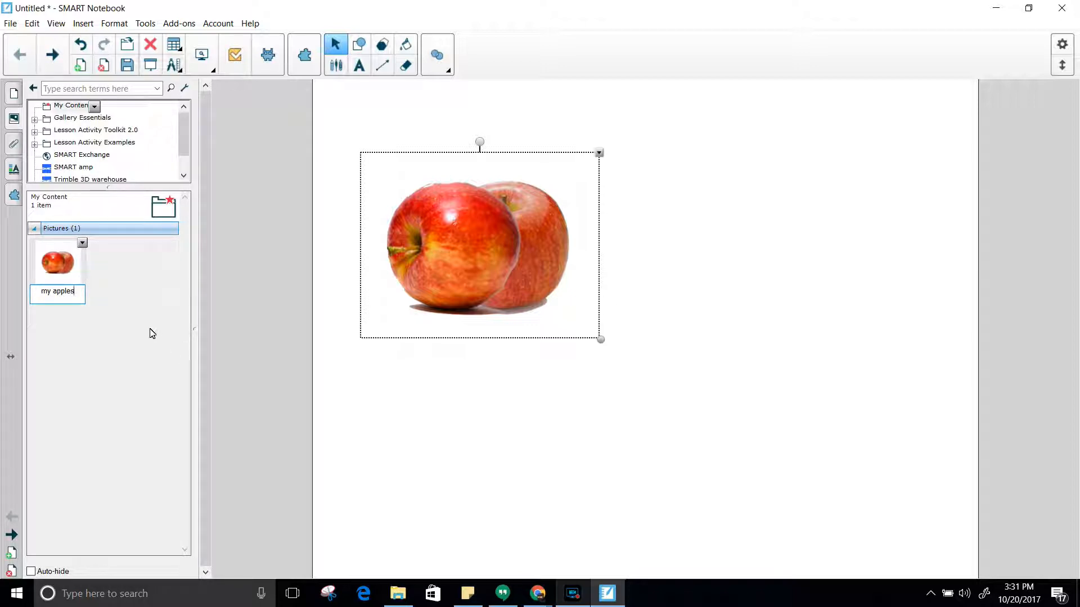
pyautogui.press('Return')
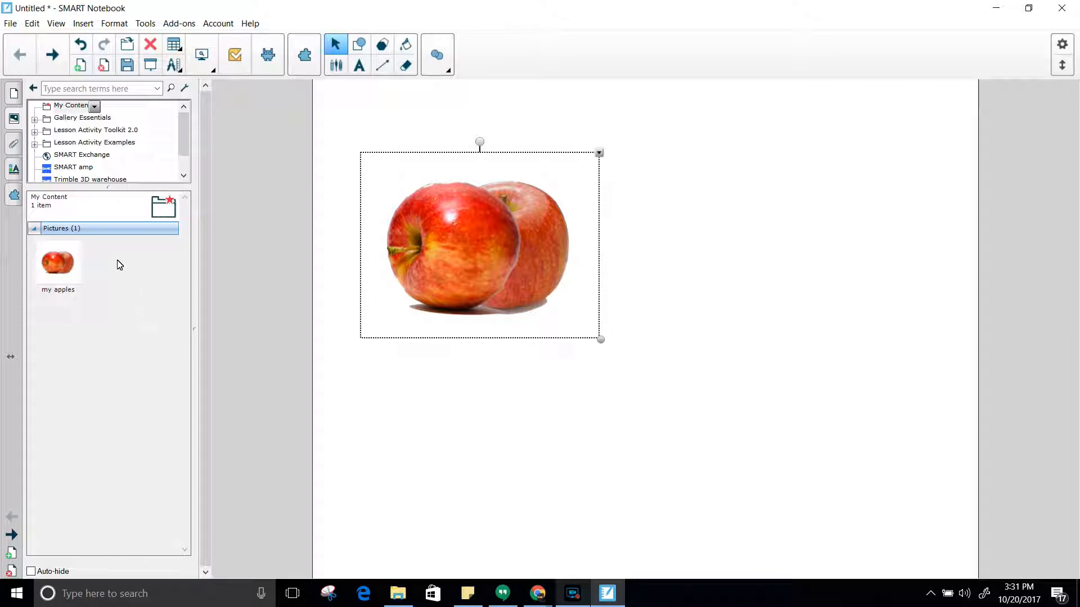
# Add the keywords "apples", "two apples" and "red apples" to the properties of the "my apples" gallery item.
pyautogui.click(82, 243)
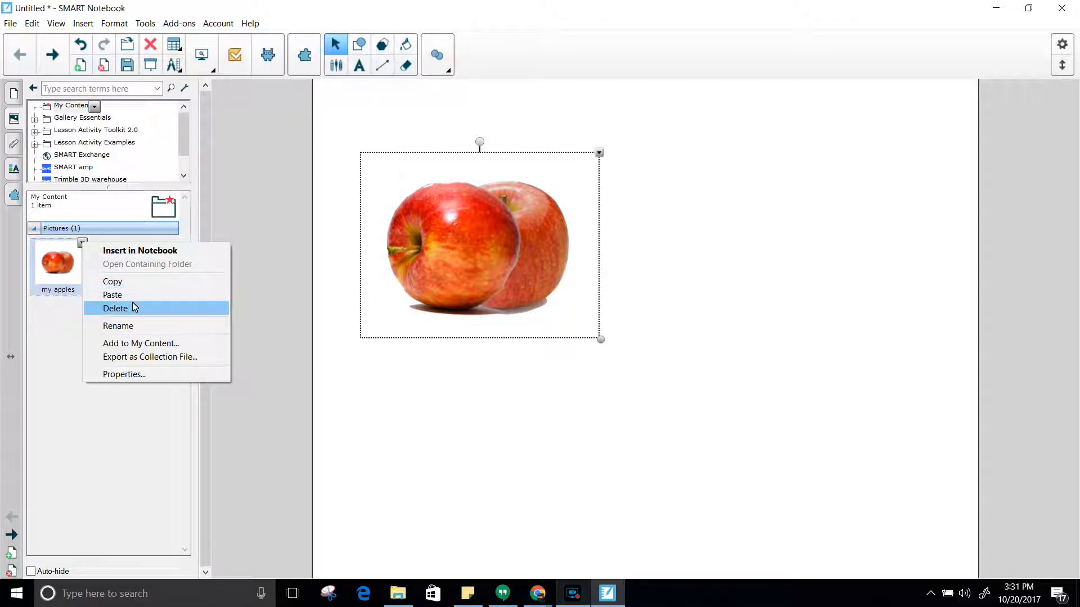
pyautogui.click(145, 375)
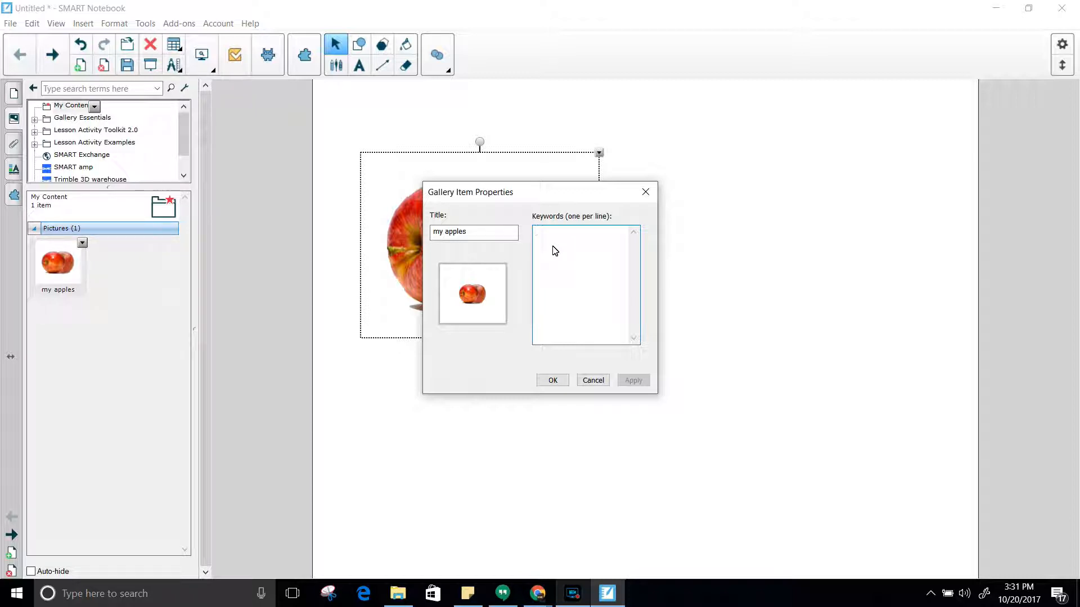
pyautogui.write('appl')
pyautogui.write('apple')
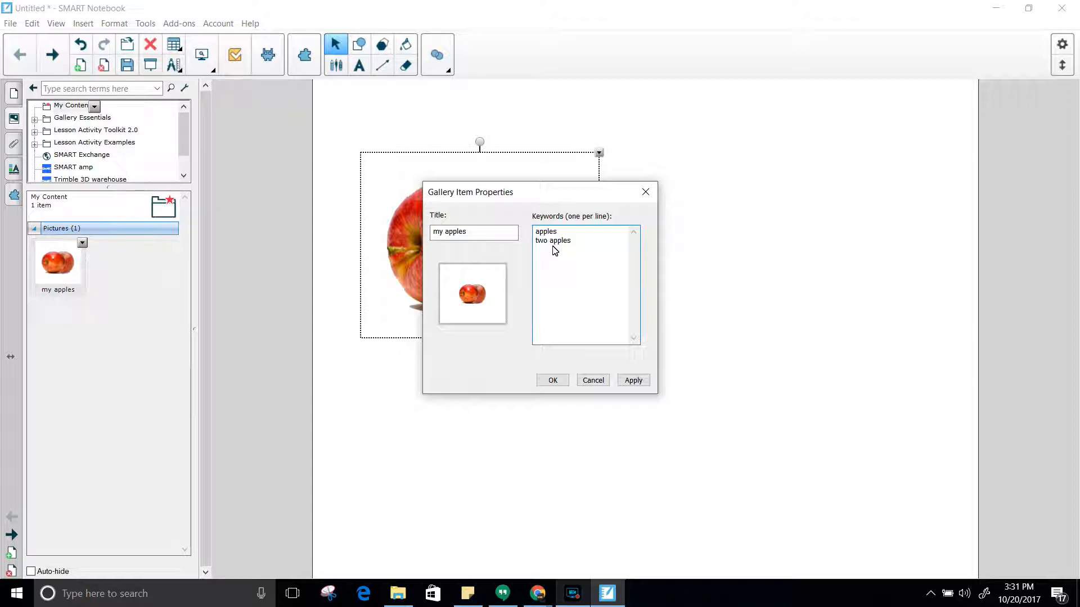
pyautogui.write('red apples')
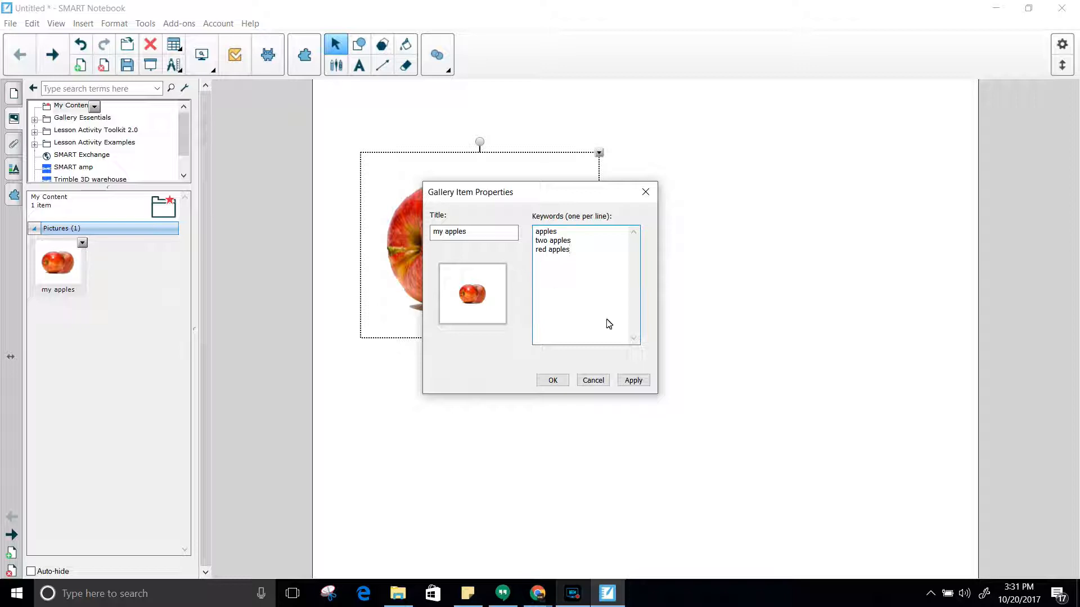
pyautogui.click(632, 380)
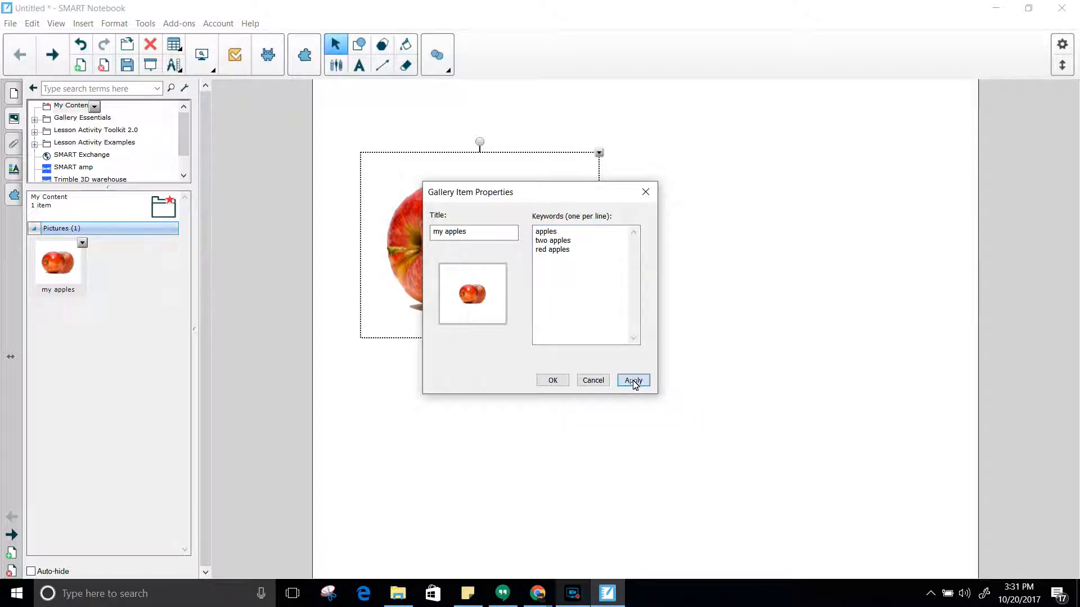
pyautogui.click(554, 381)
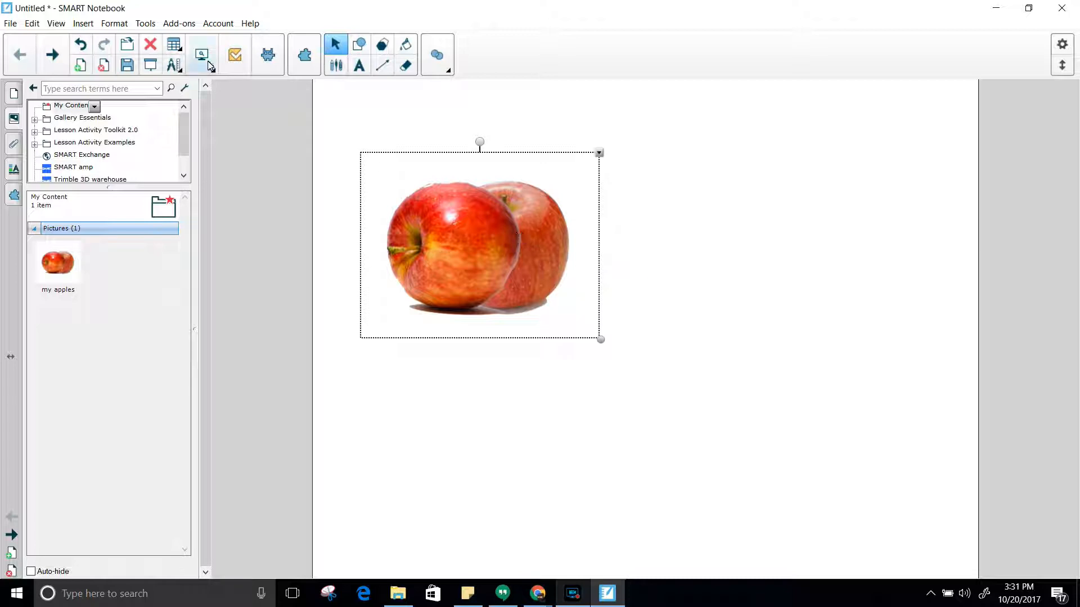
# Search the gallery for "two apples" and expand the related folders and pictures in the results.
pyautogui.click(143, 92)
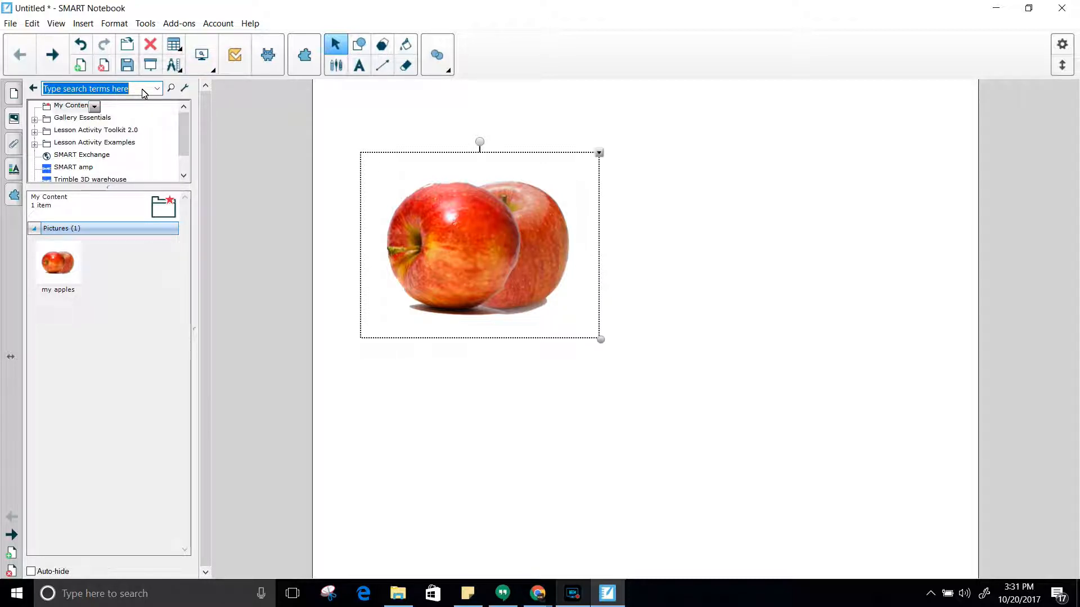
pyautogui.write('two apples')
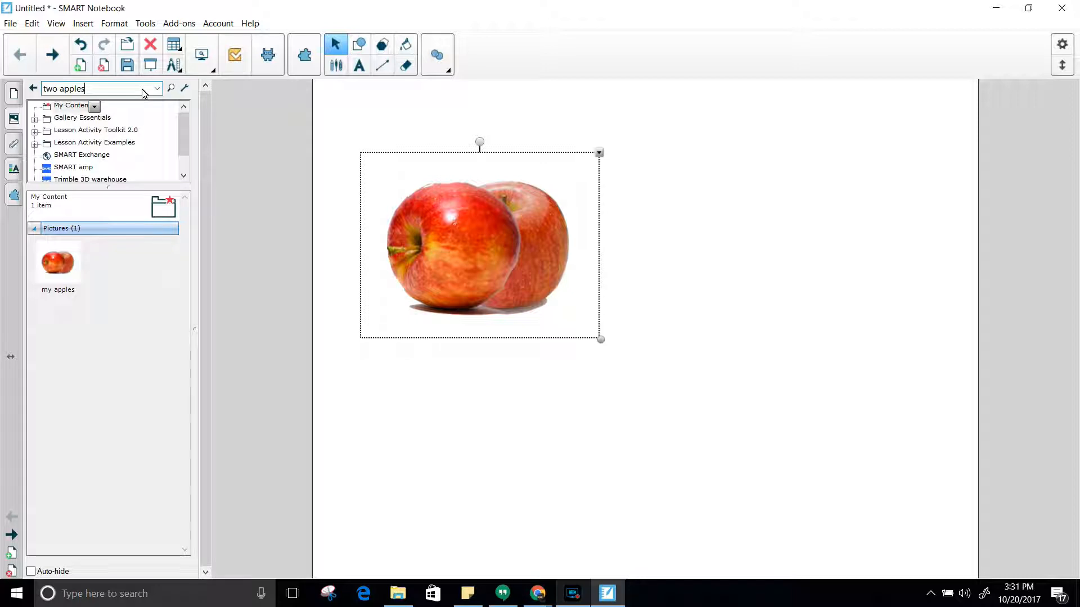
pyautogui.click(170, 88)
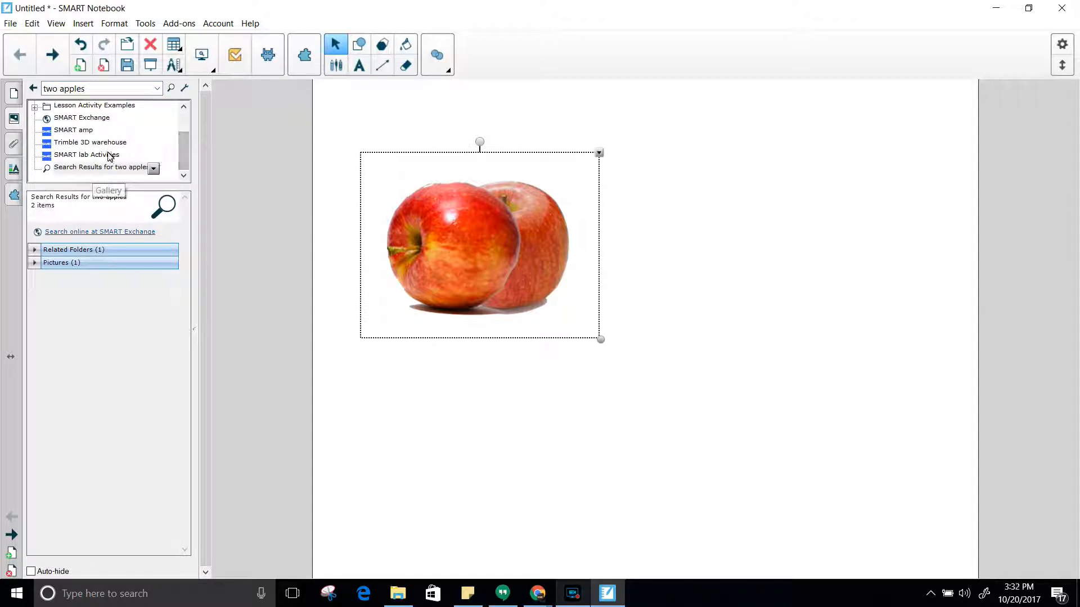
pyautogui.click(68, 250)
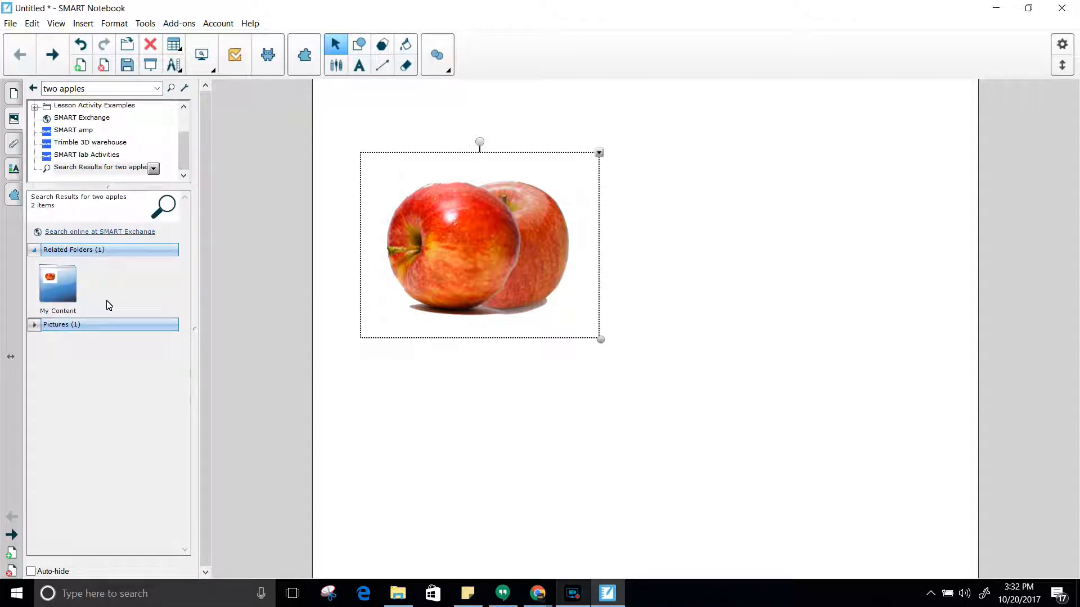
pyautogui.click(54, 326)
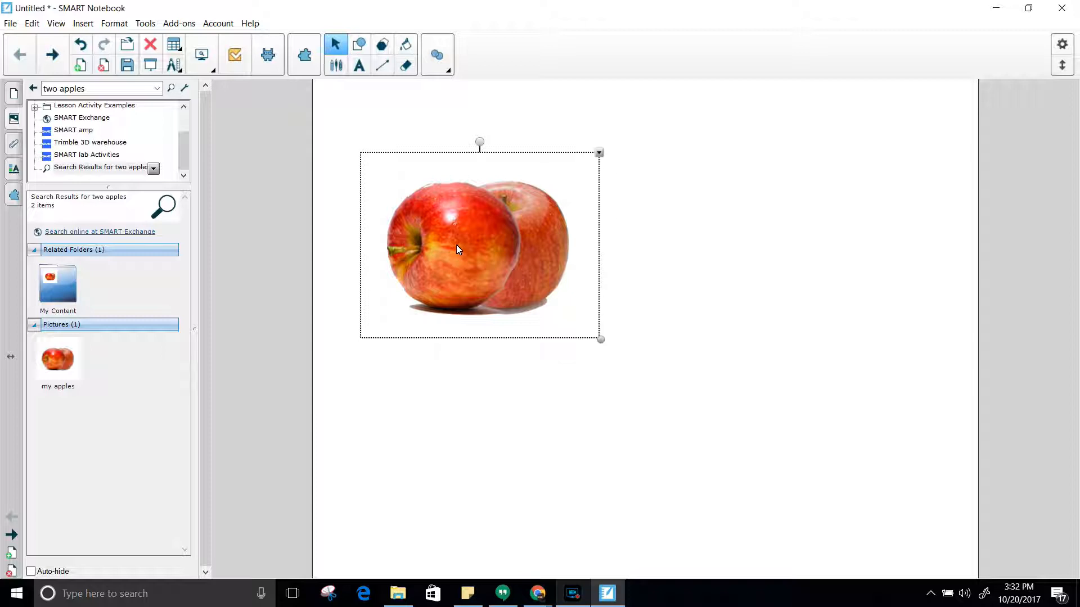
# Search the gallery for "apples" and look through the related folders and pictures in the results.
pyautogui.click(62, 89)
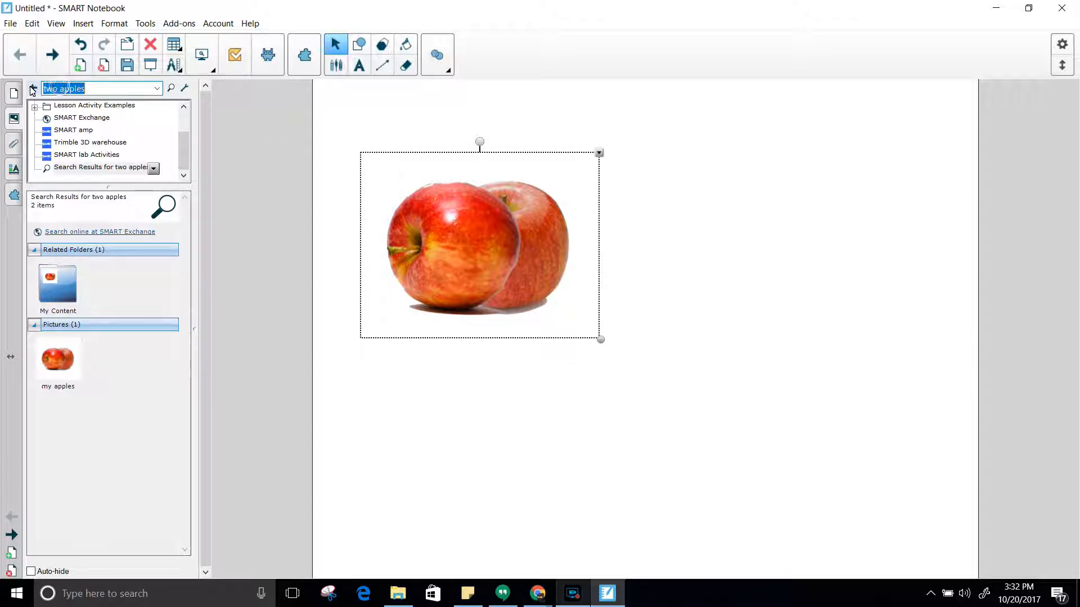
pyautogui.write('apples')
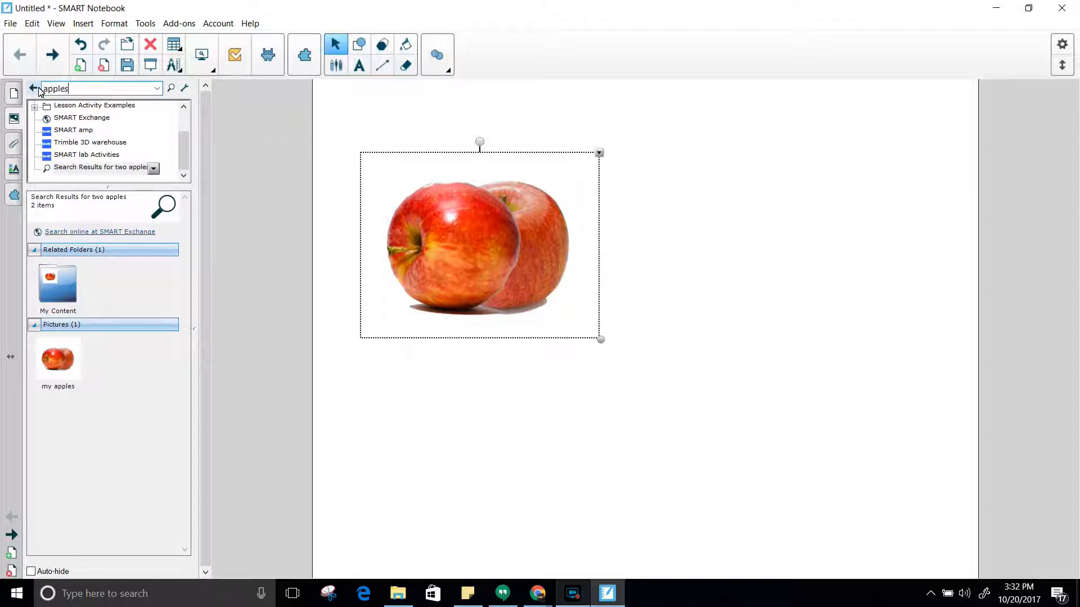
pyautogui.click(170, 88)
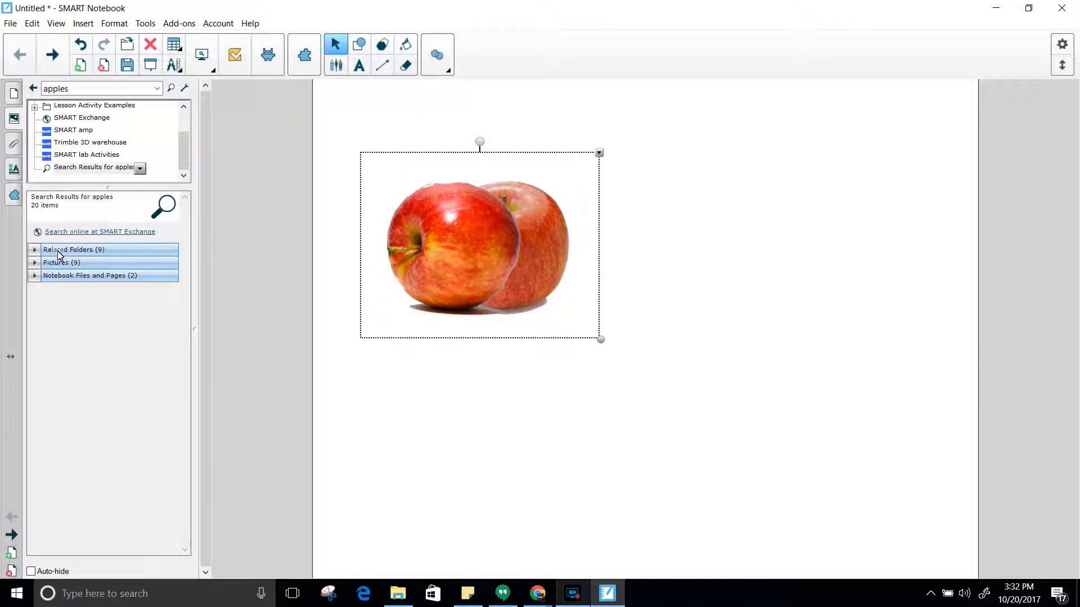
pyautogui.click(59, 253)
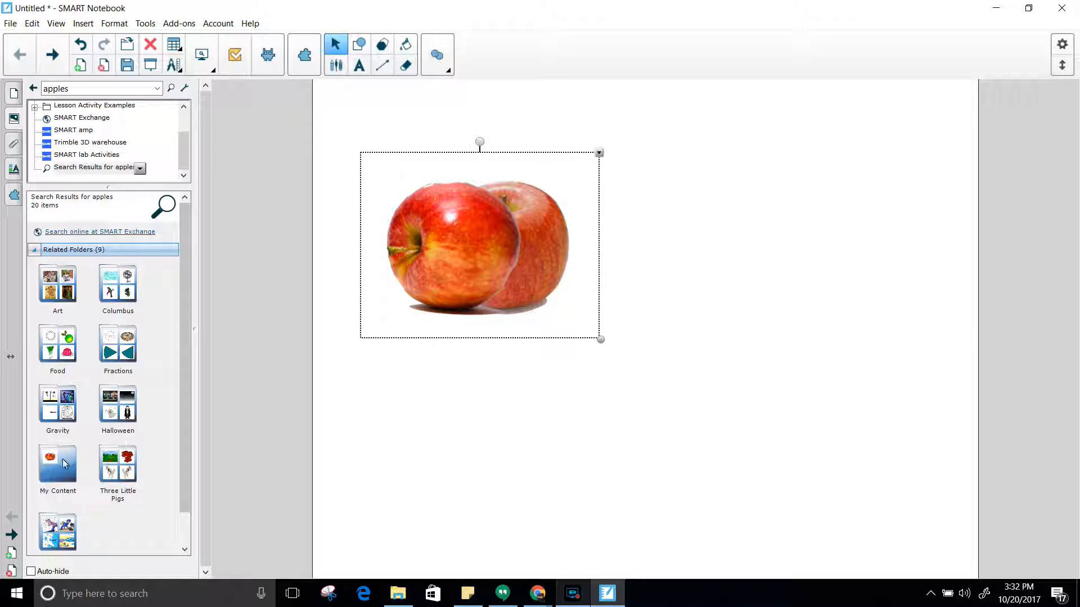
pyautogui.click(35, 251)
pyautogui.click(35, 263)
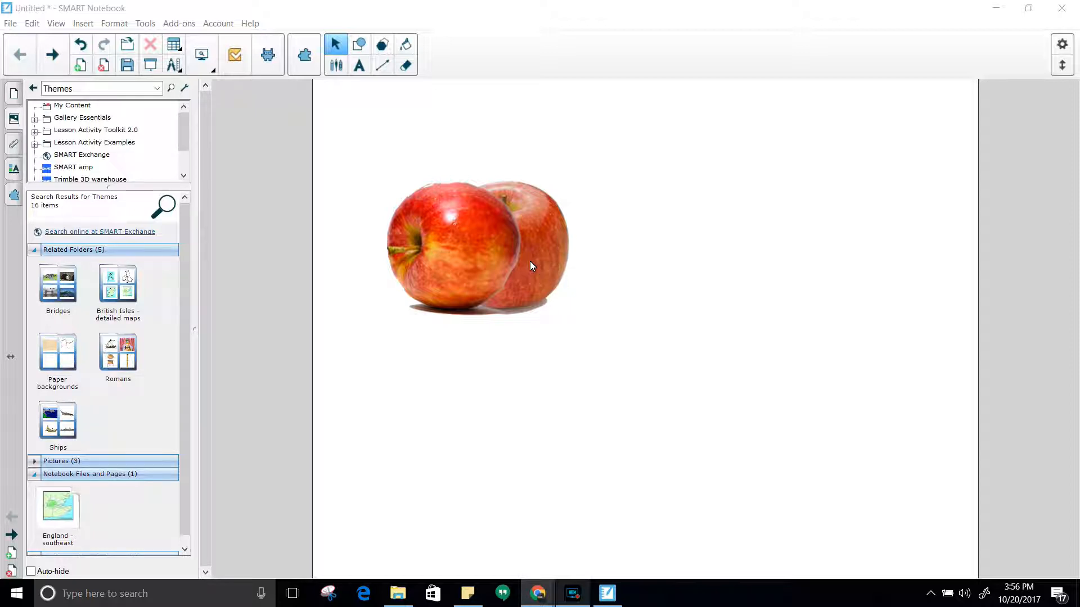
# Create a new theme and name it "Delete me".
pyautogui.click(114, 24)
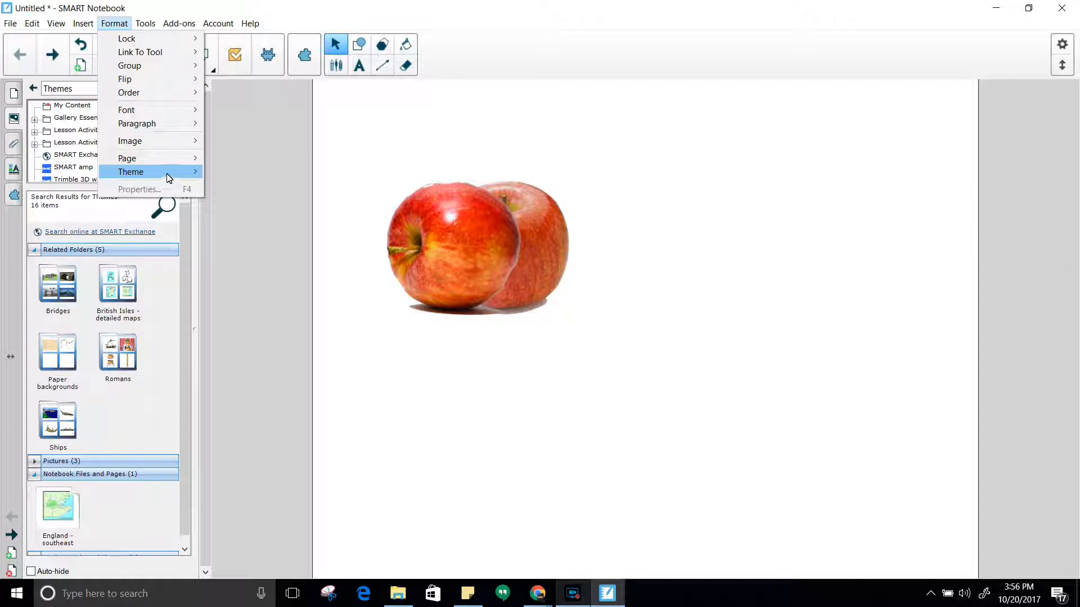
pyautogui.moveTo(194, 173)
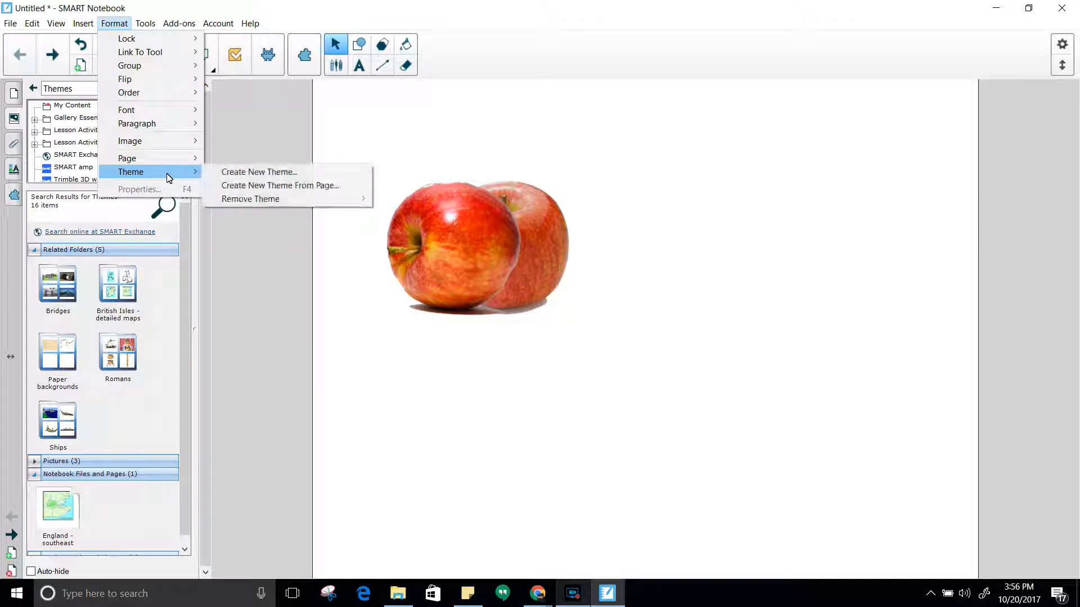
pyautogui.click(256, 172)
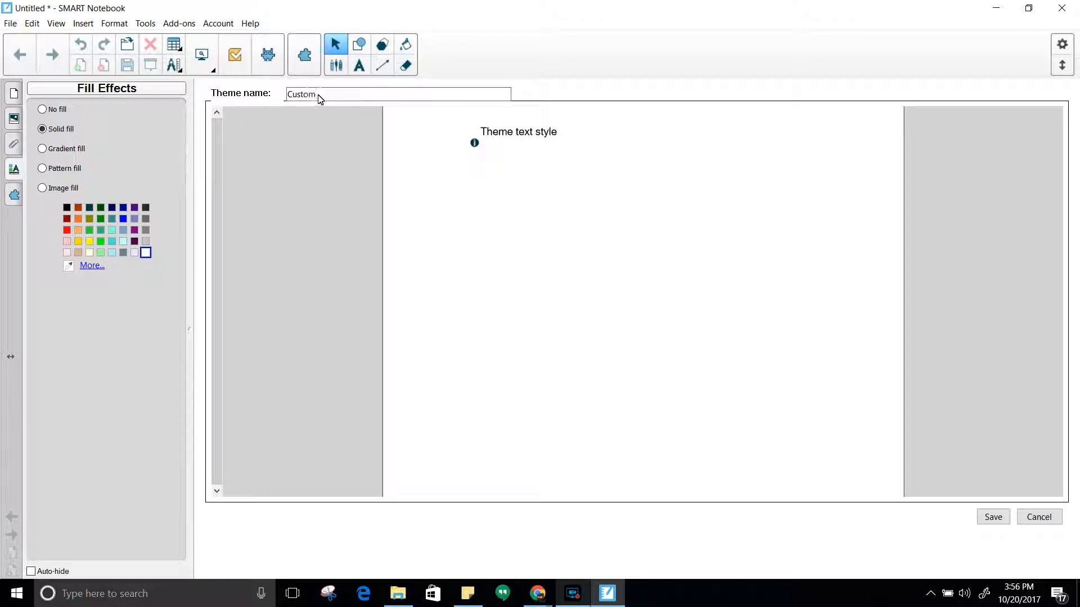
pyautogui.press('BackSpace')
pyautogui.press('BackSpace')
pyautogui.press('BackSpace')
pyautogui.press('BackSpace')
pyautogui.press('BackSpace')
pyautogui.press('BackSpace')
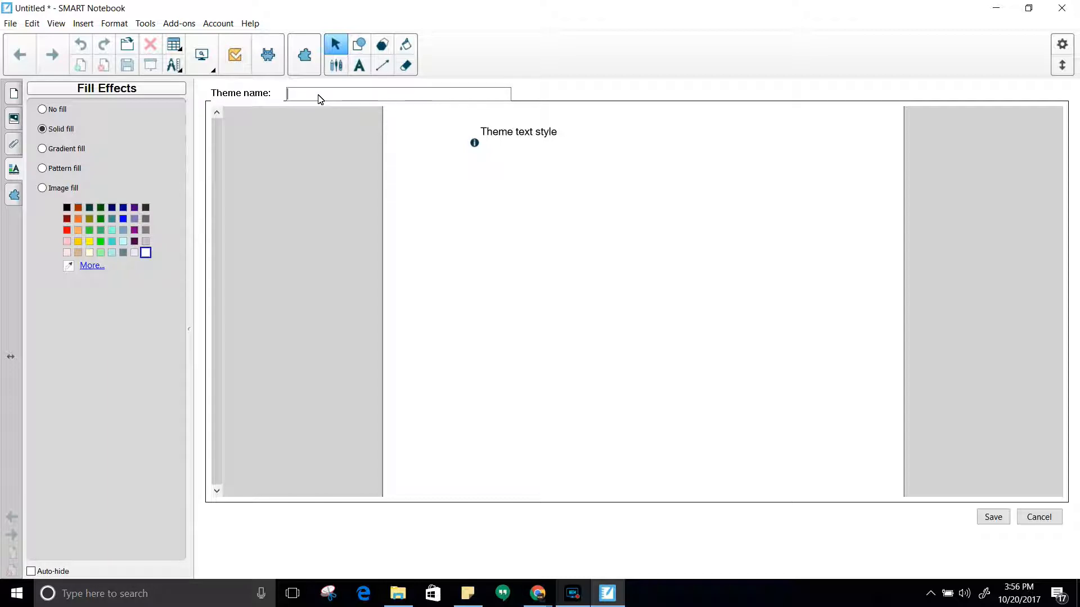
pyautogui.write('Delete me')
# Give the theme background a gradient fill from muted blue to light grey in the Backward diagonal style.
pyautogui.click(46, 149)
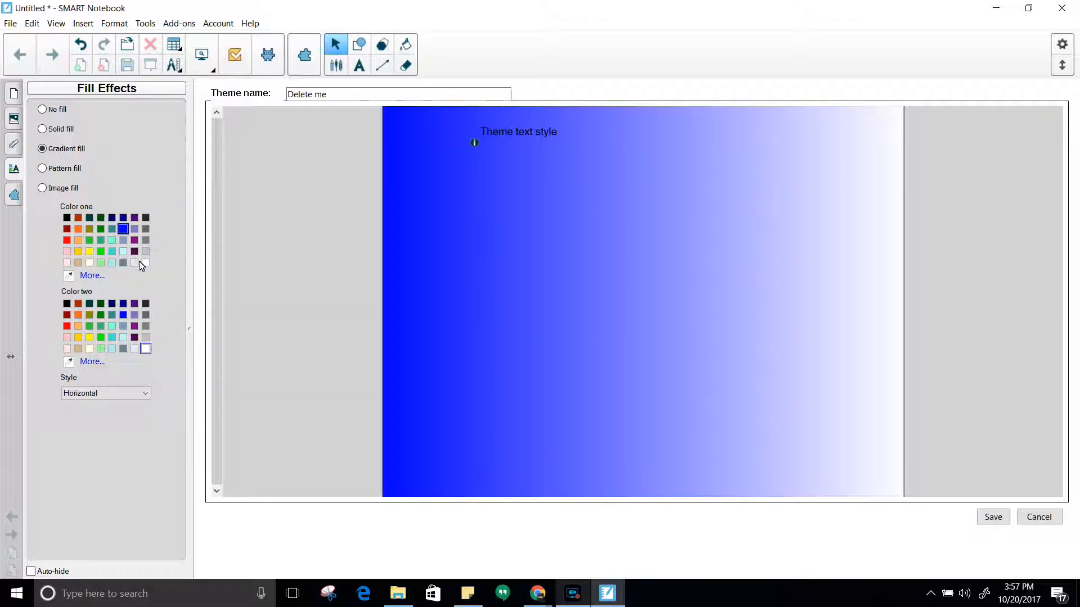
pyautogui.click(123, 241)
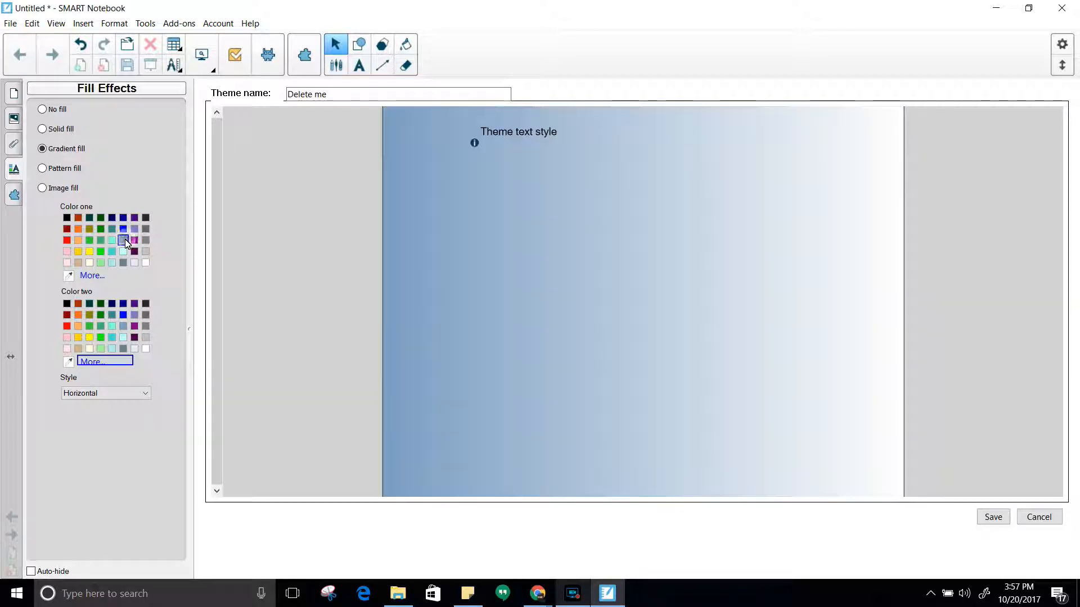
pyautogui.click(146, 337)
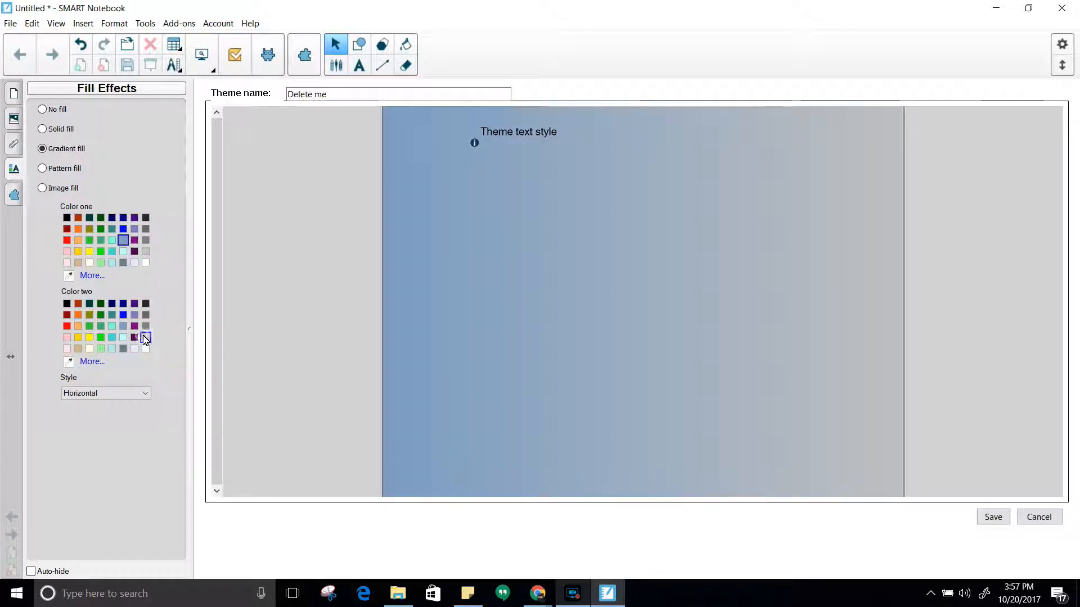
pyautogui.click(138, 394)
pyautogui.click(121, 423)
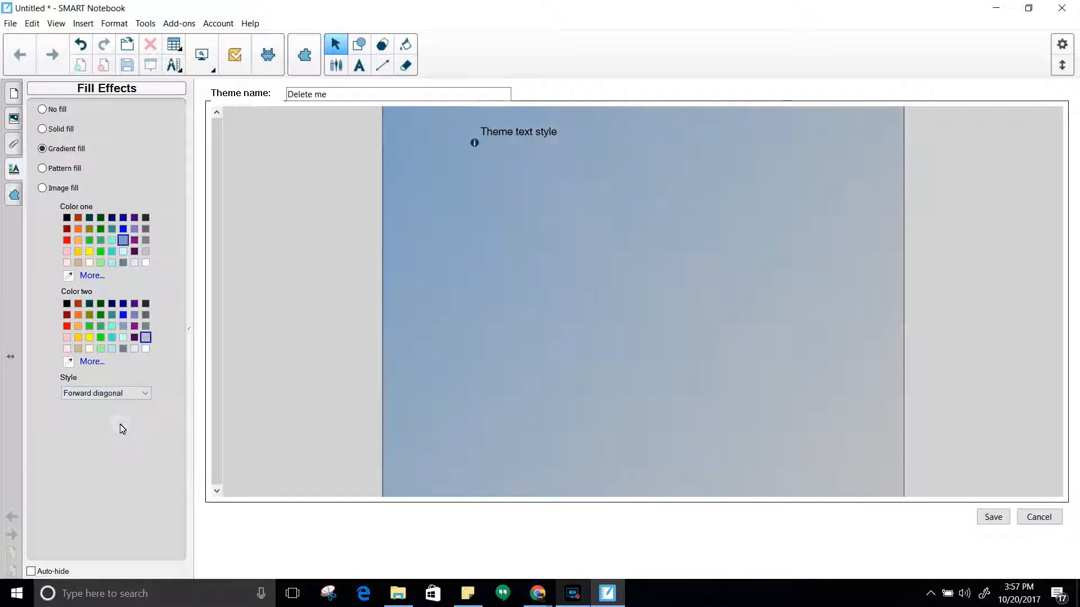
pyautogui.click(147, 396)
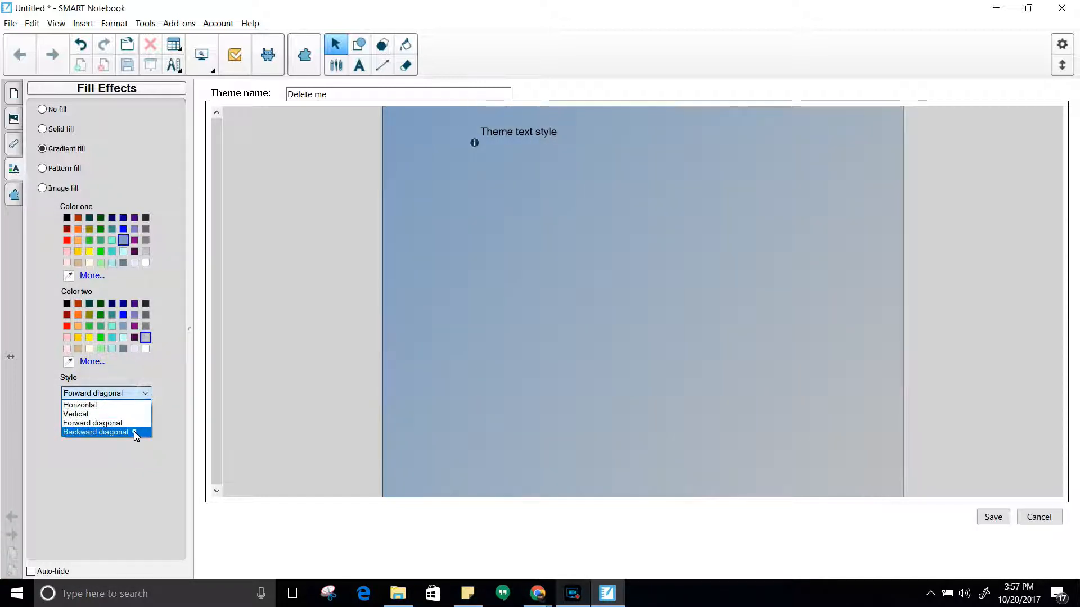
pyautogui.click(134, 431)
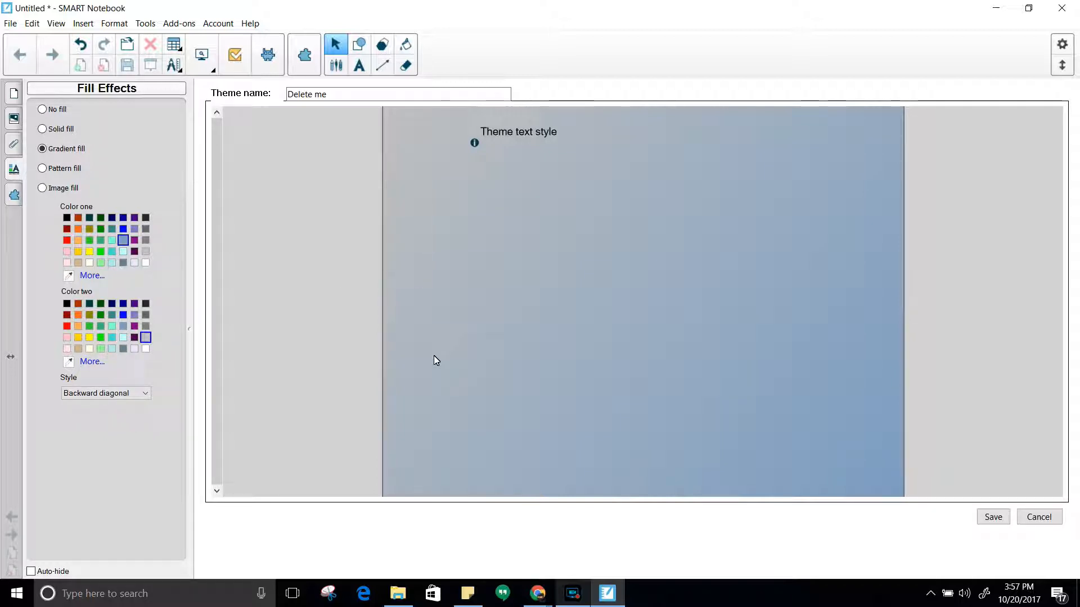
# Set the theme text style to the Castellar font without bold, and turn on space after paragraphs.
pyautogui.click(523, 133)
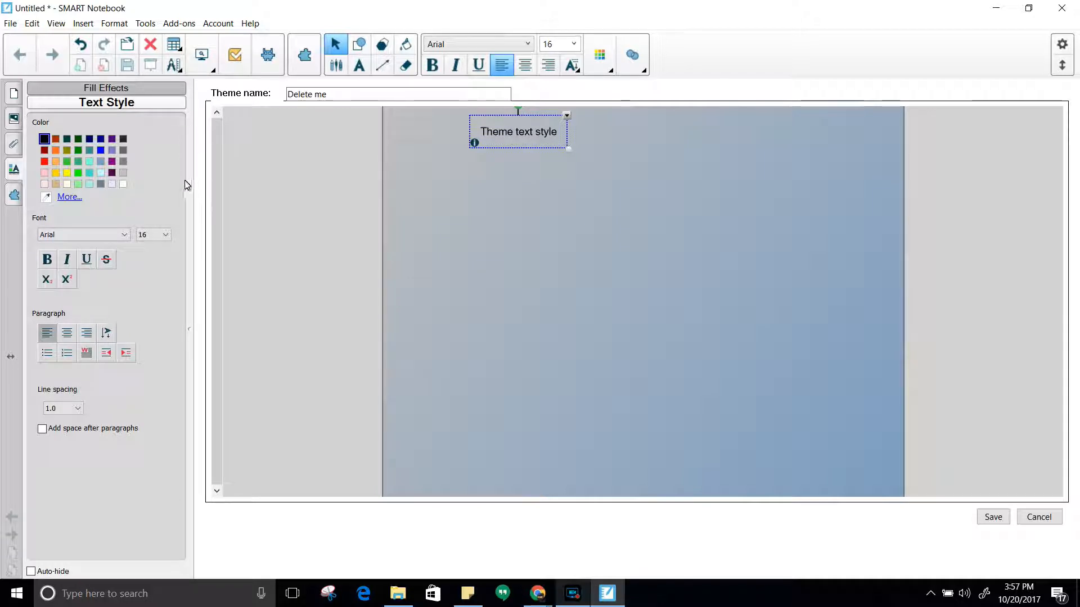
pyautogui.click(126, 235)
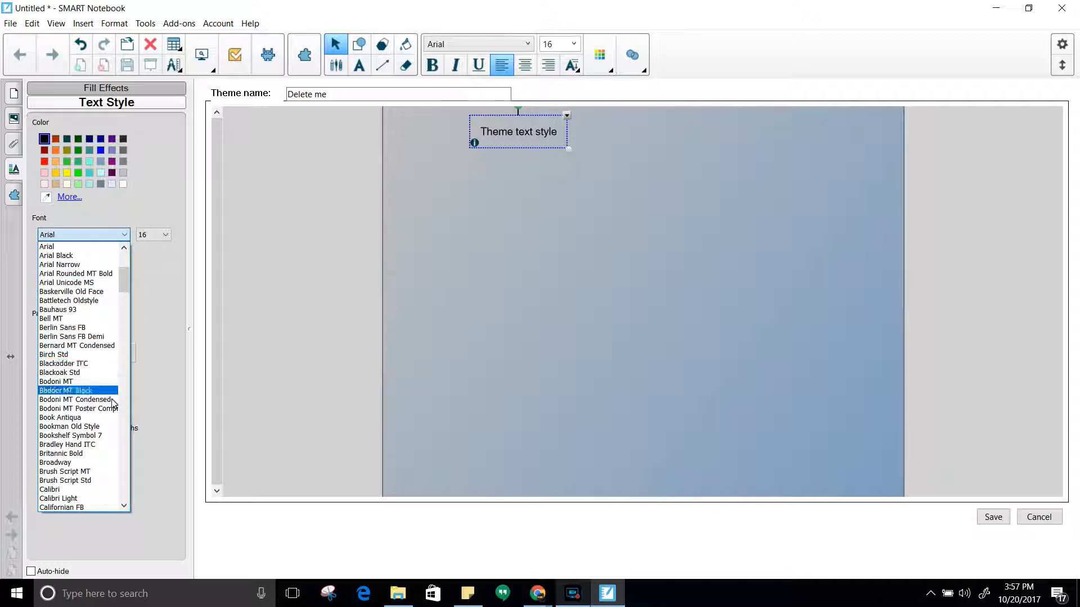
pyautogui.scroll(-4, 113, 409)
pyautogui.scroll(-1, 113, 411)
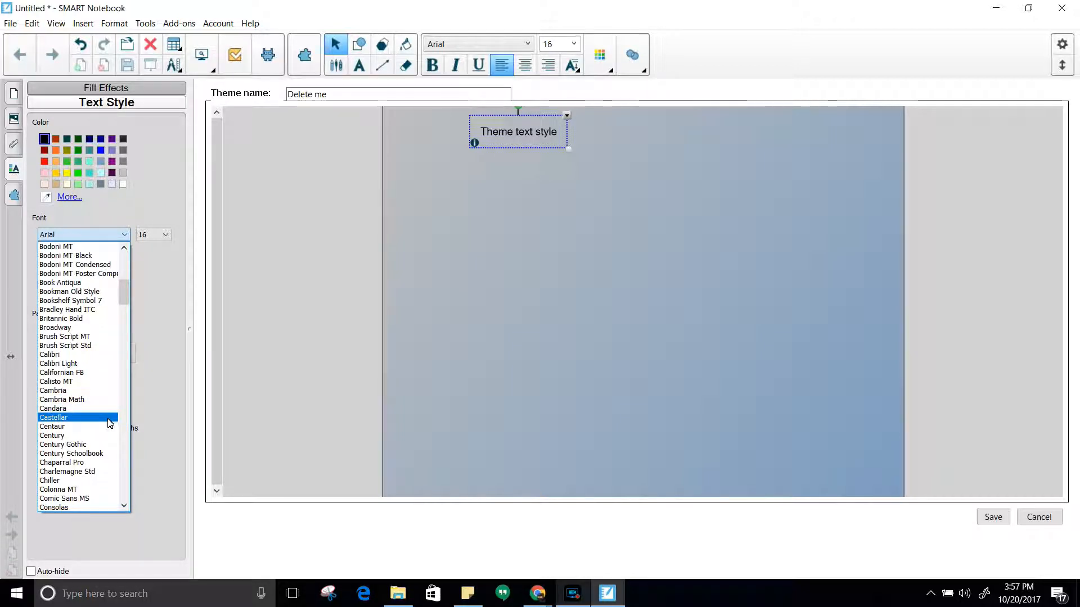
pyautogui.click(104, 418)
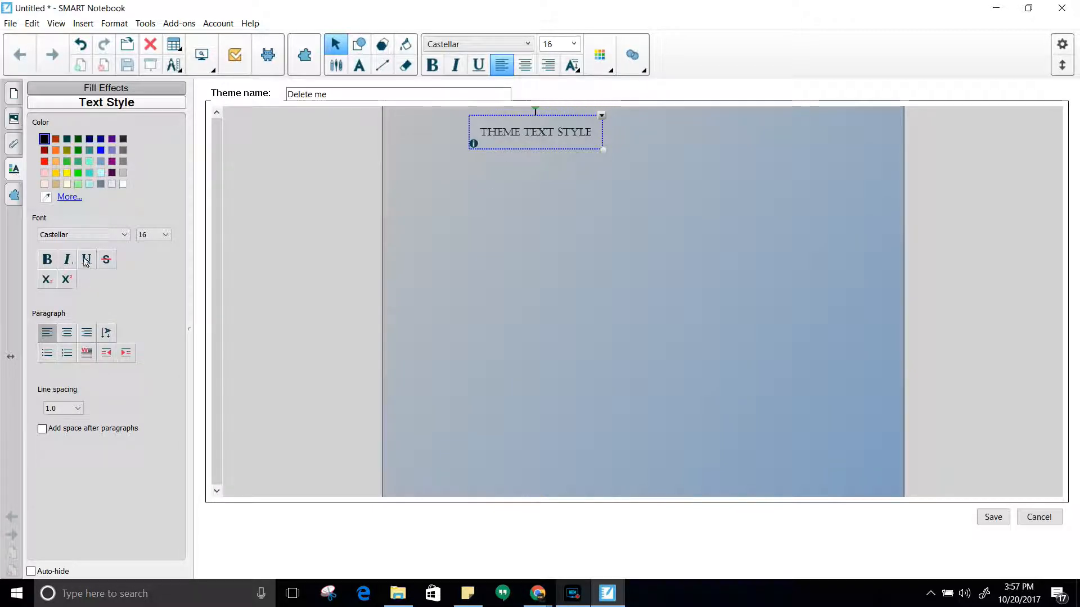
pyautogui.click(48, 261)
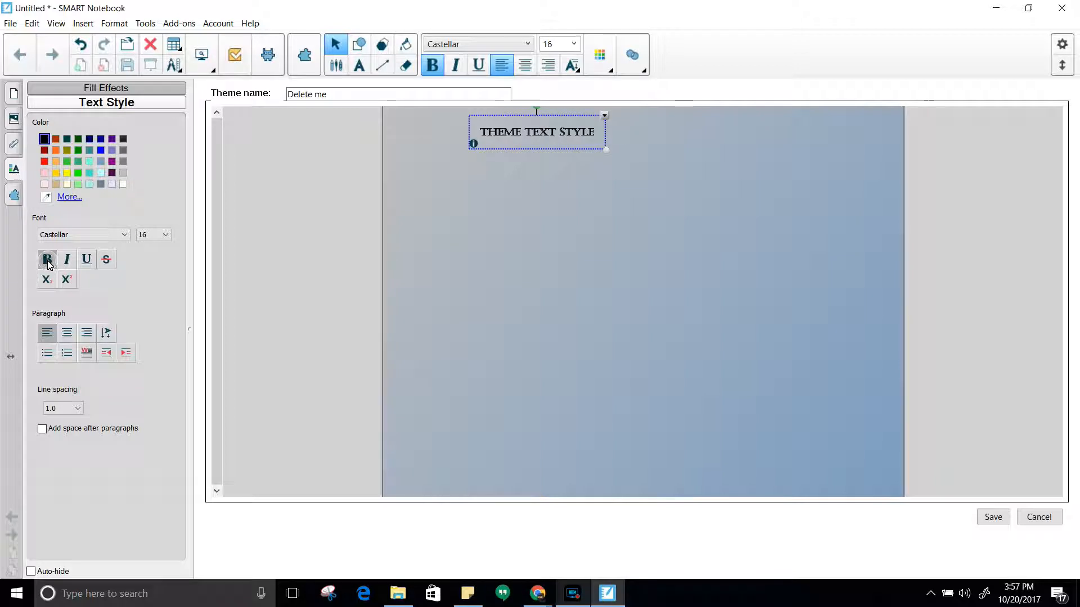
pyautogui.click(48, 261)
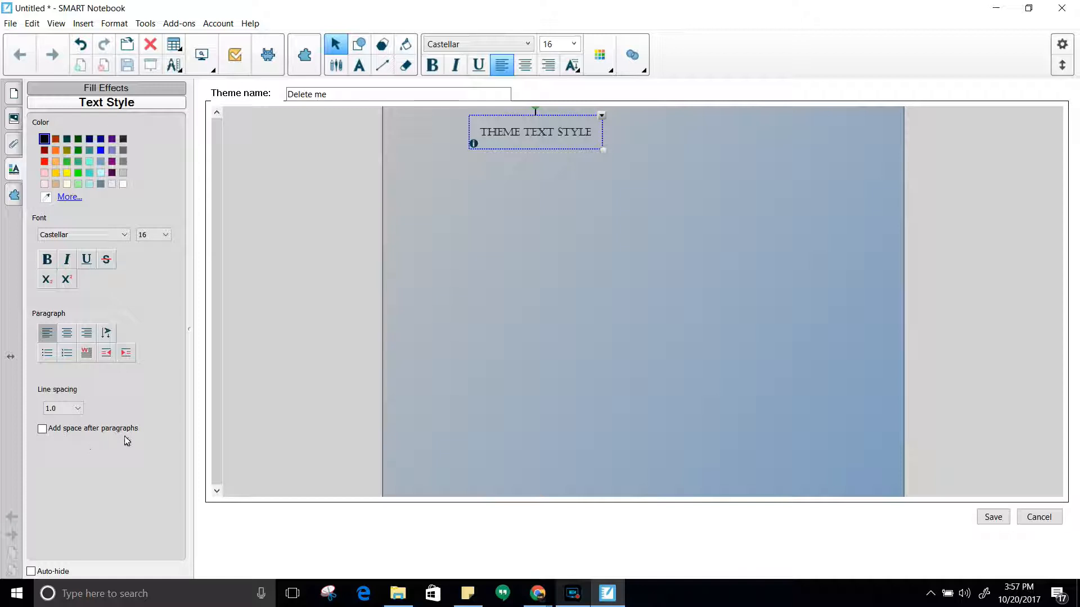
pyautogui.click(42, 429)
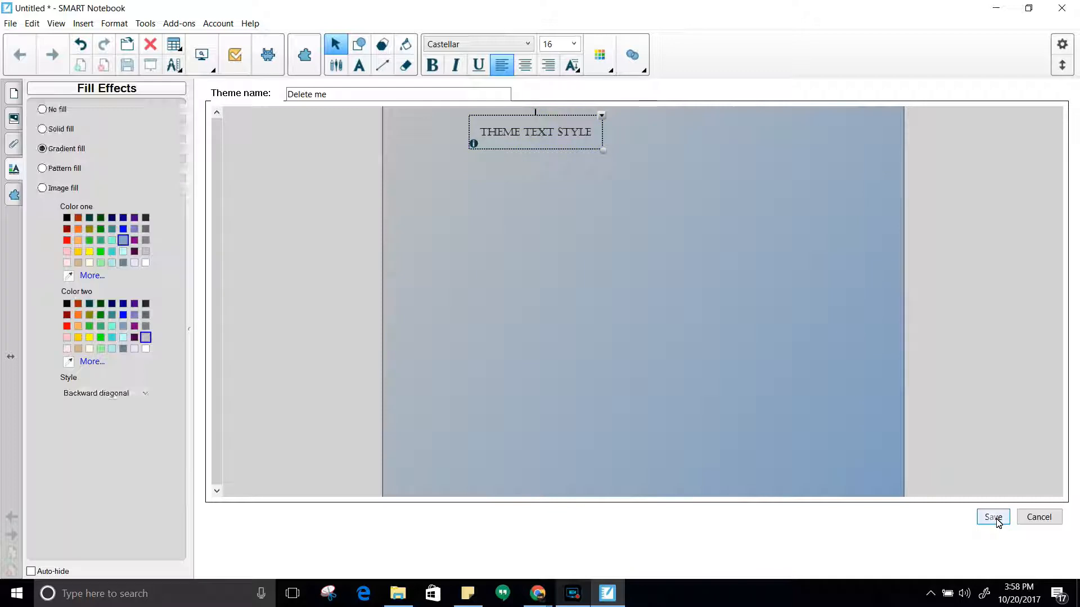
# Save the theme and expand Backgrounds and Themes in the My Content gallery folder.
pyautogui.click(994, 519)
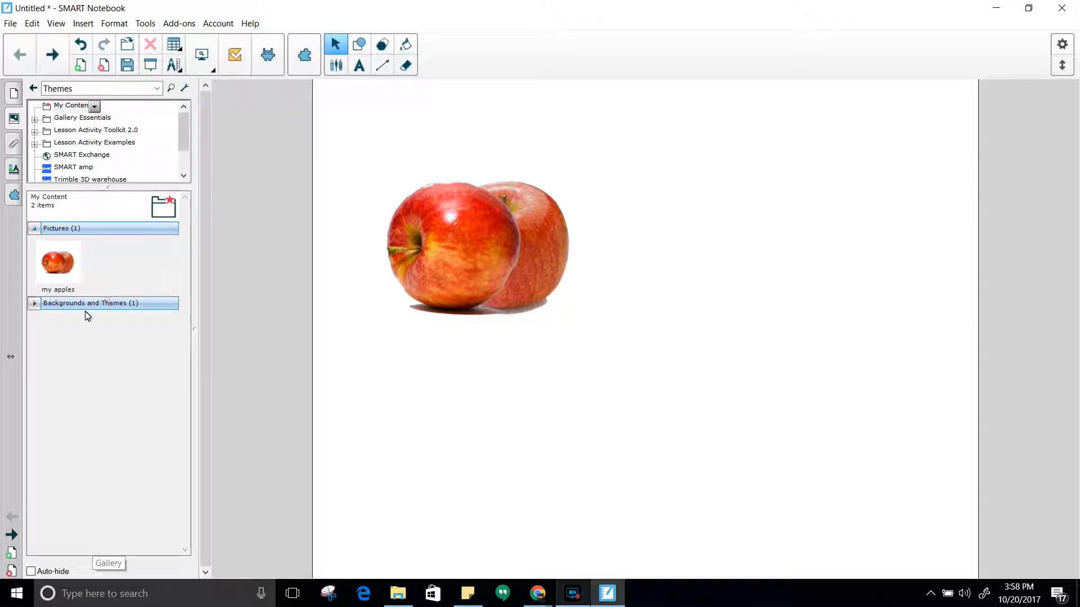
pyautogui.click(34, 303)
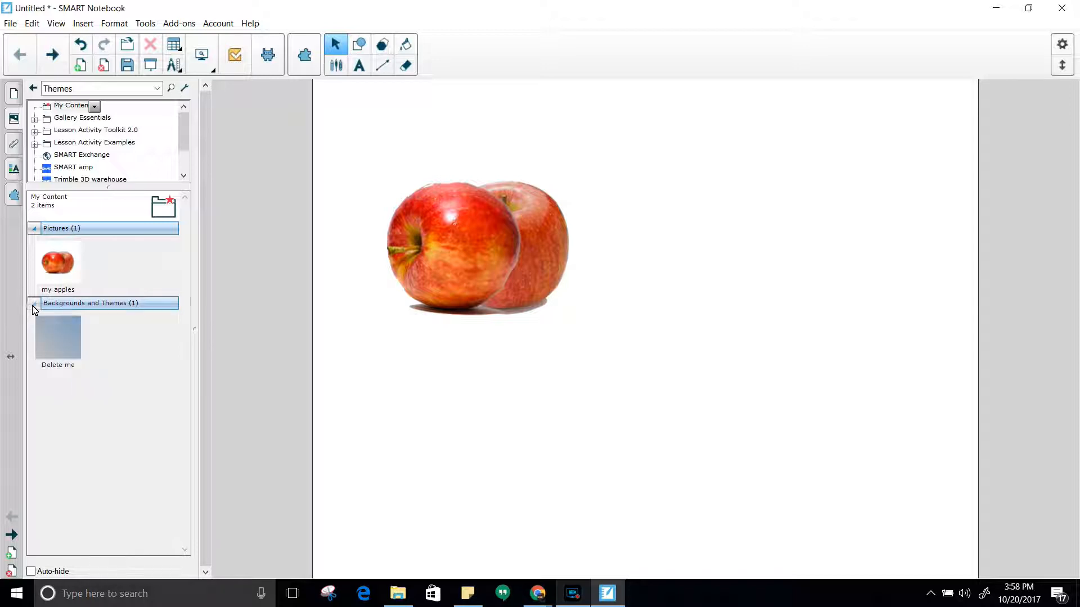
# Insert the "Delete me" theme on all pages and add a new page after the apple page.
pyautogui.click(66, 335)
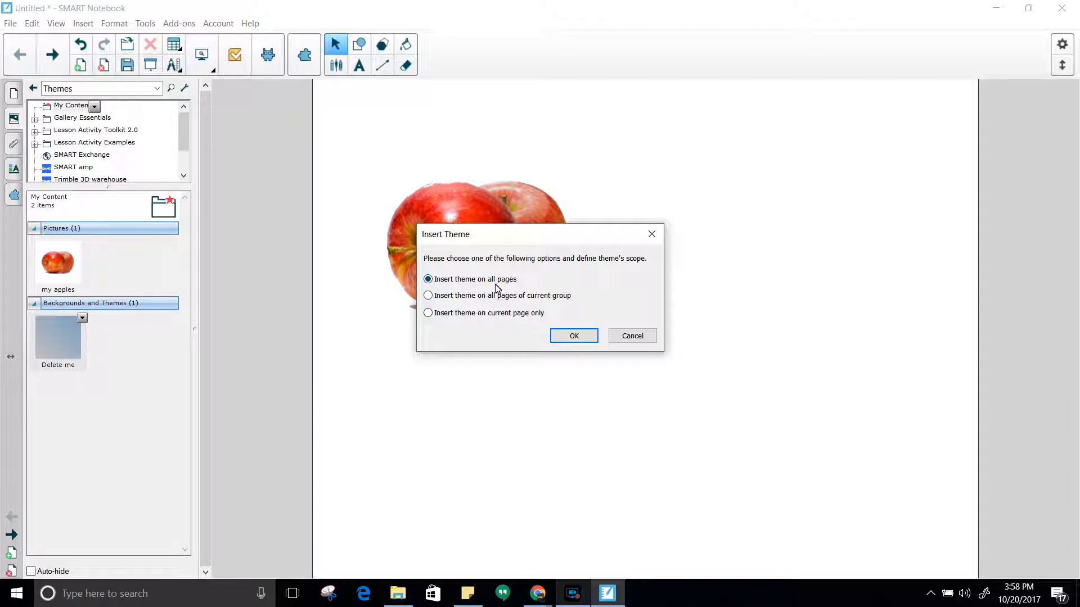
pyautogui.click(574, 339)
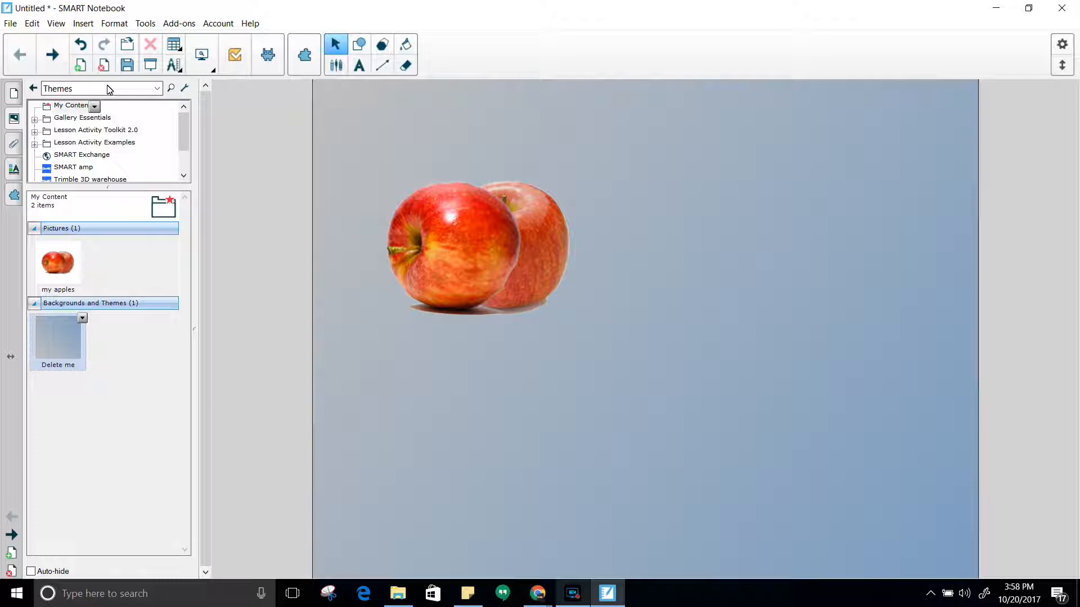
pyautogui.click(81, 67)
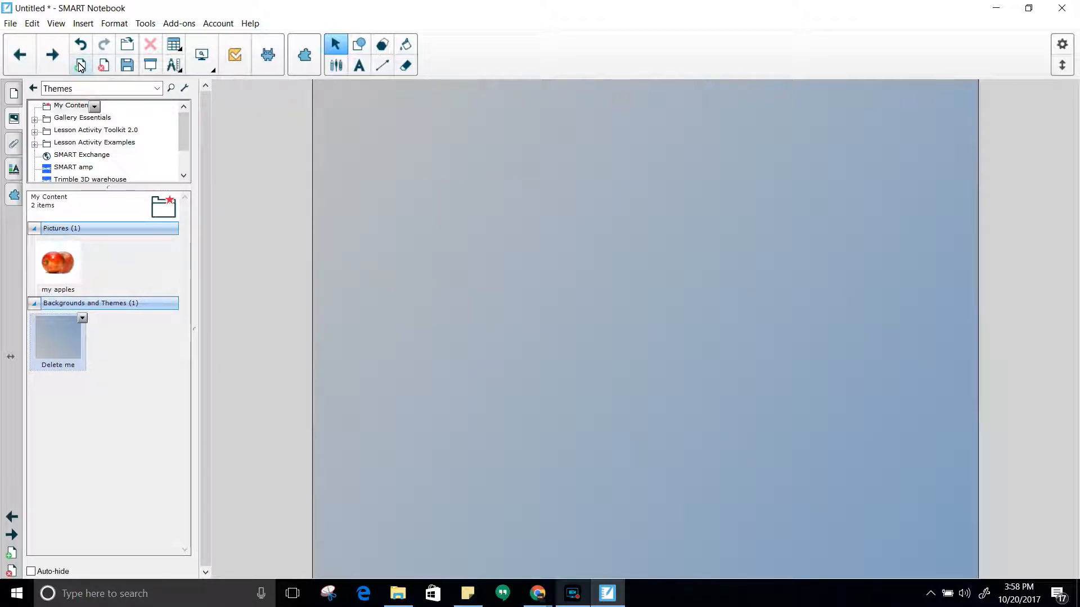
# Show the page thumbnails and add the text "ADDING TEXT" in the upper part of page 2.
pyautogui.click(14, 94)
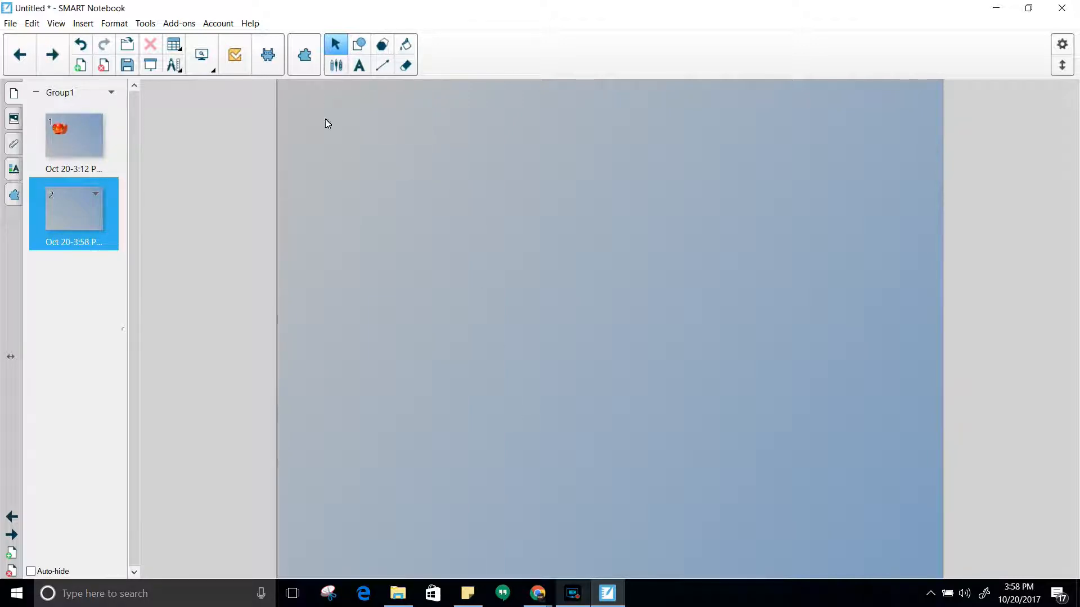
pyautogui.click(398, 193)
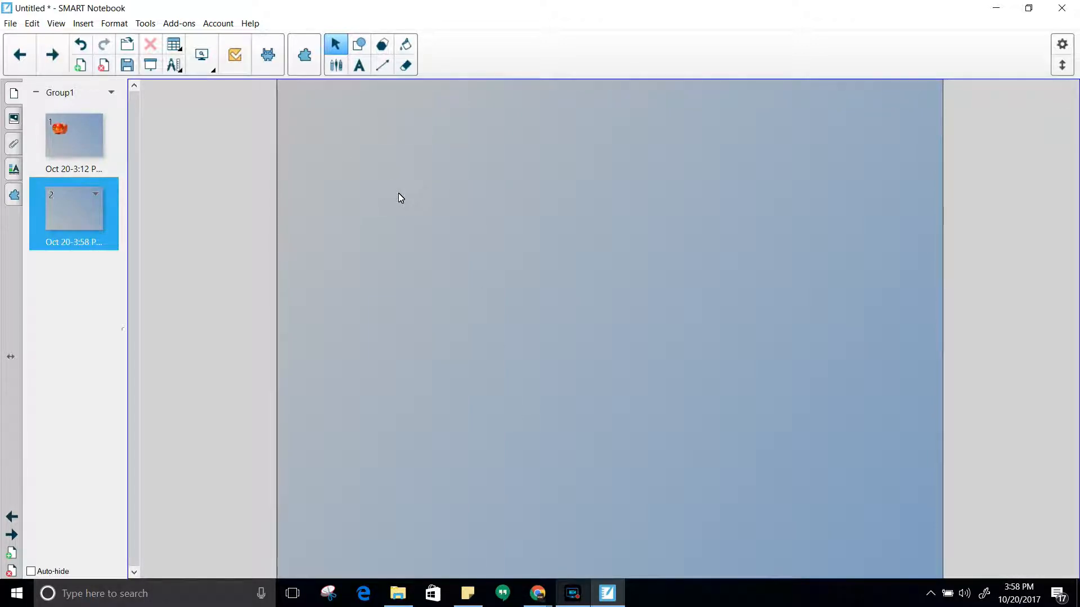
pyautogui.write('ADDIN')
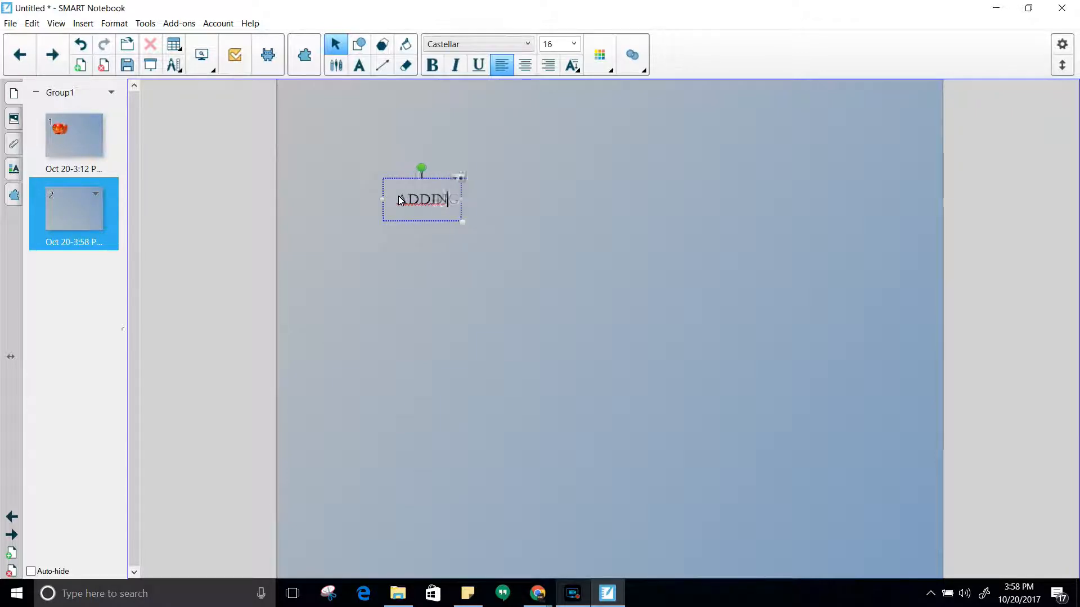
pyautogui.write('G TEXT')
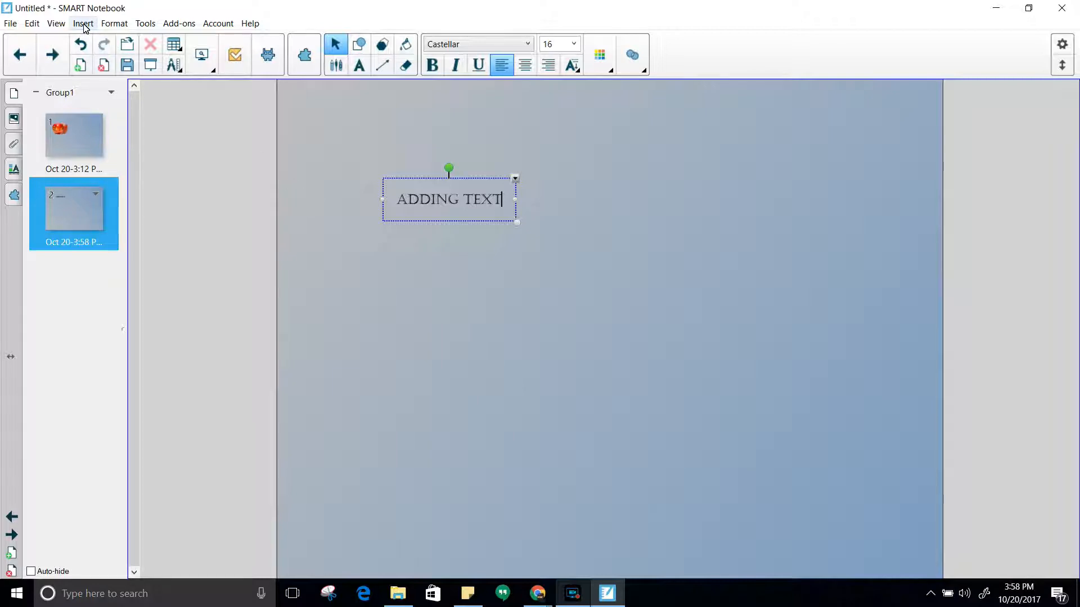
pyautogui.click(114, 23)
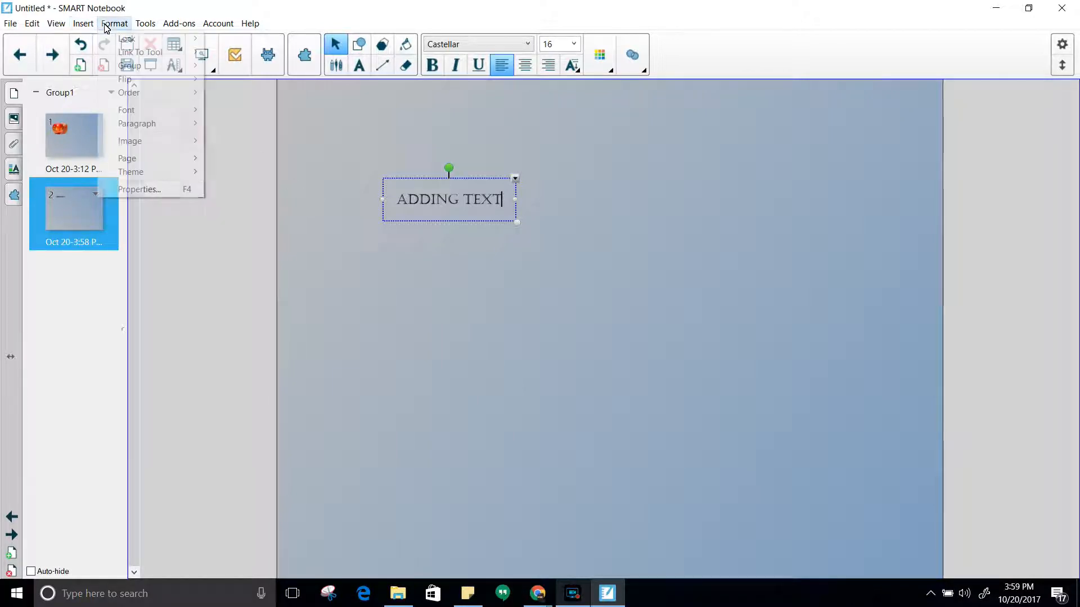
pyautogui.moveTo(189, 176)
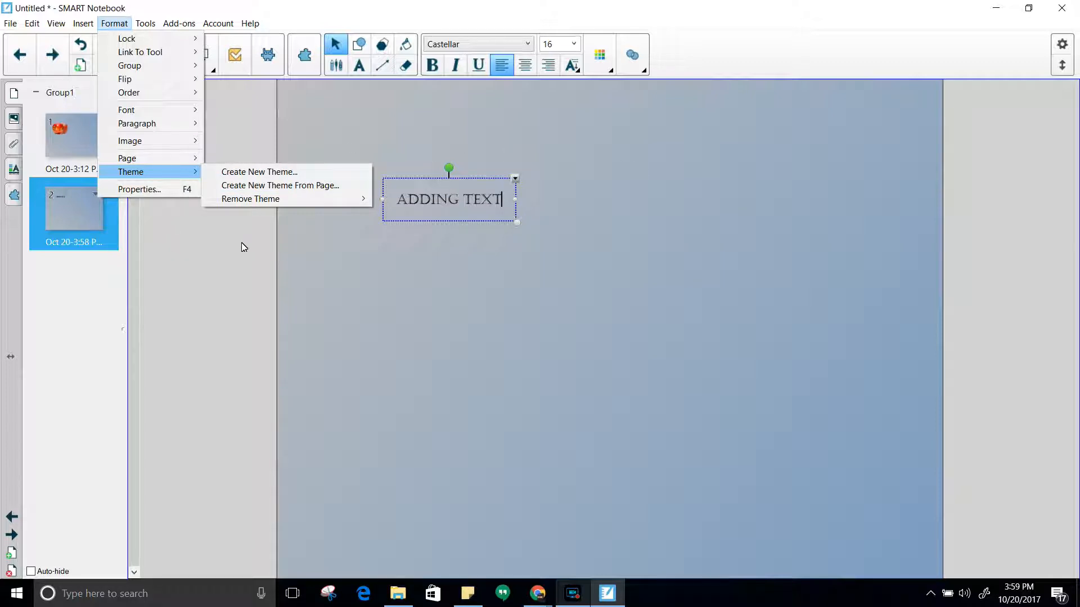
pyautogui.click(235, 255)
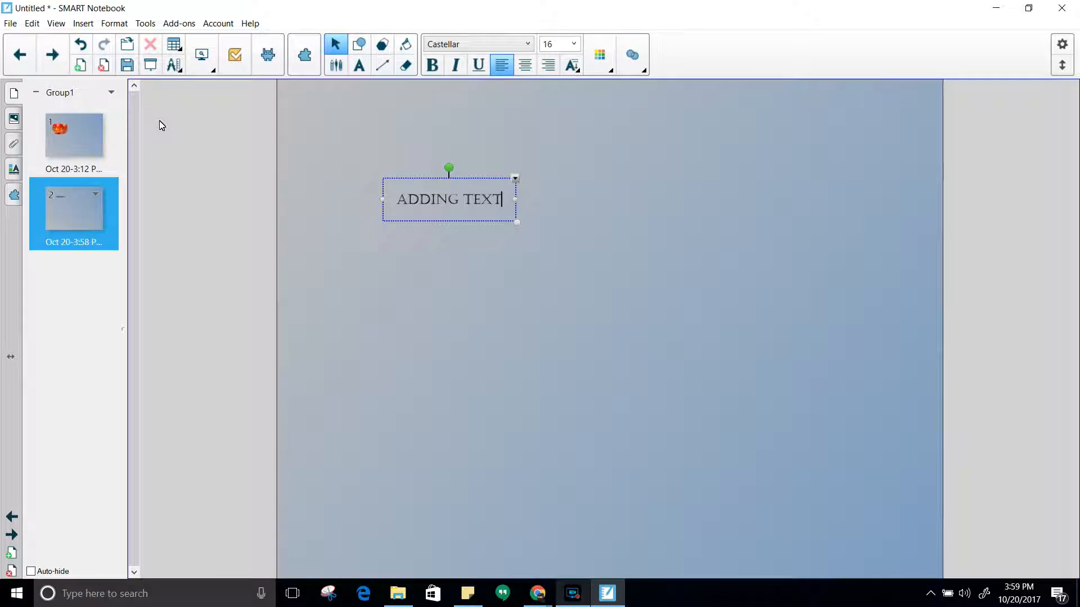
# Add a third page and remove the theme from that page only.
pyautogui.click(81, 66)
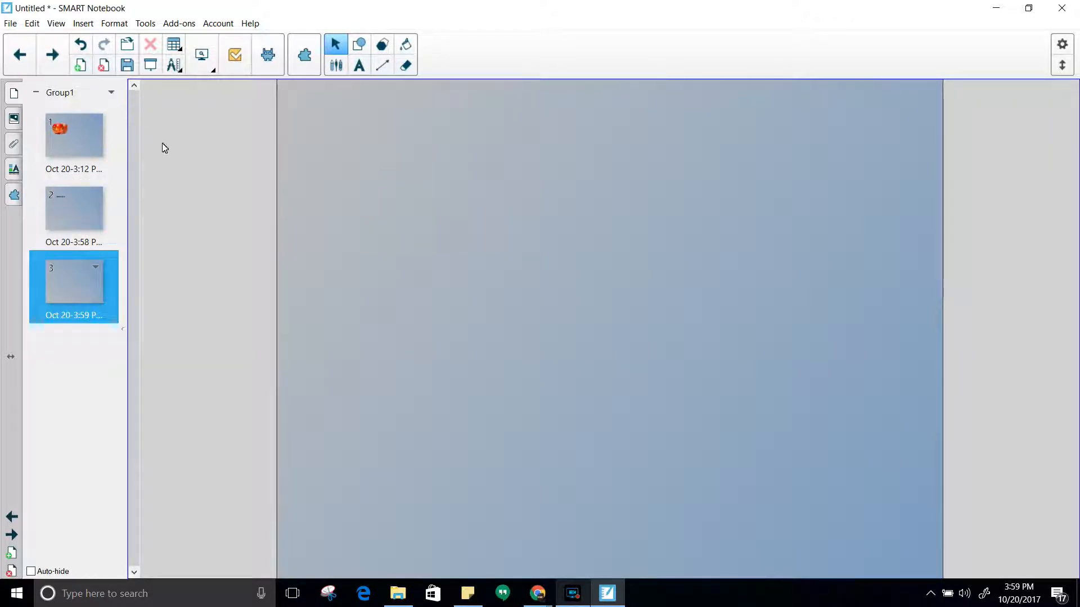
pyautogui.rightClick(96, 265)
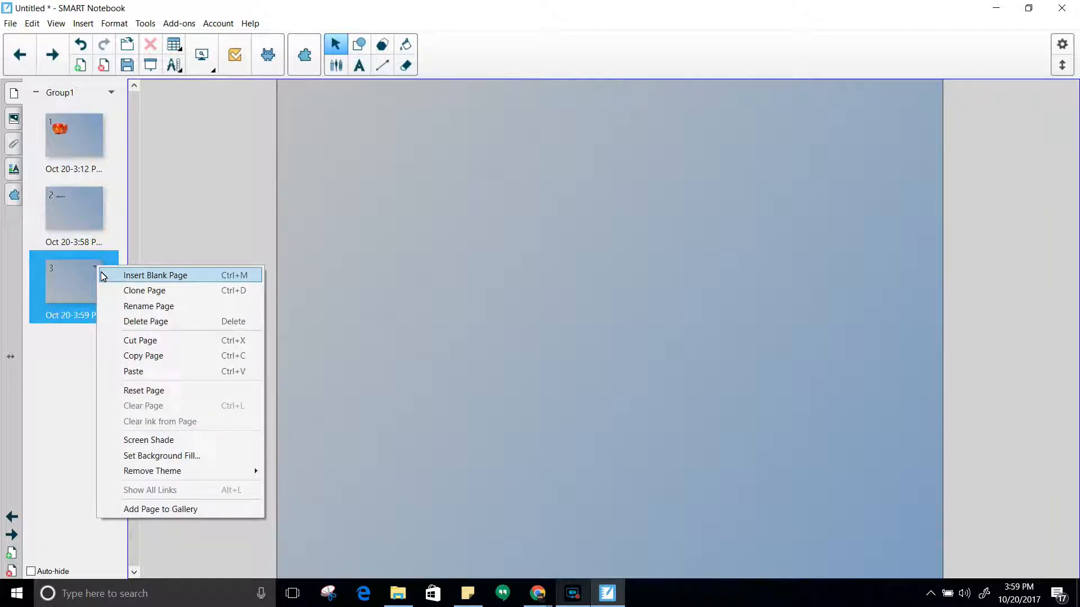
pyautogui.moveTo(236, 476)
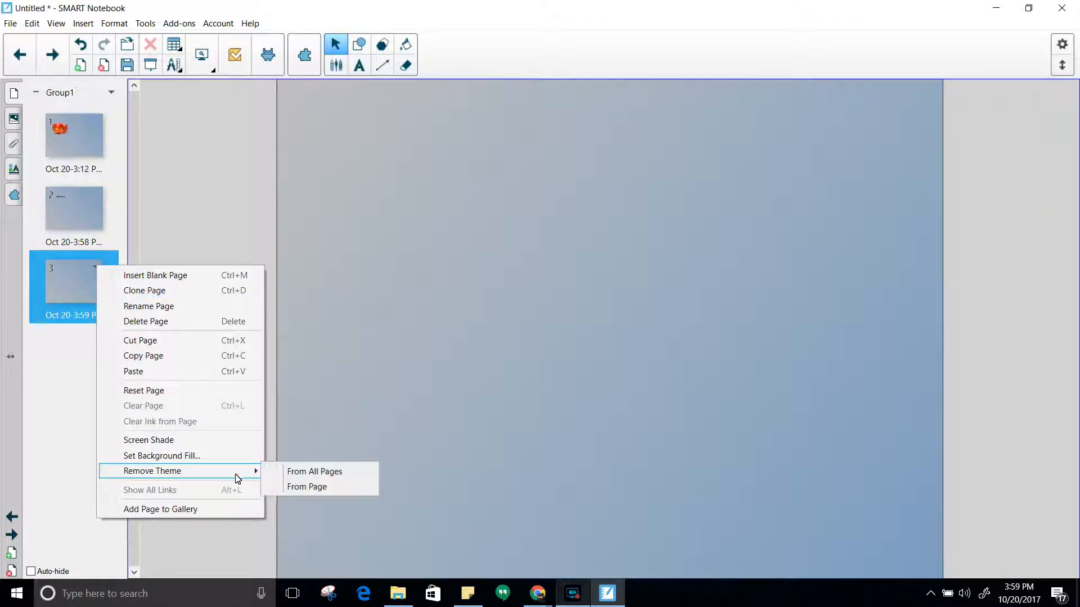
pyautogui.click(320, 488)
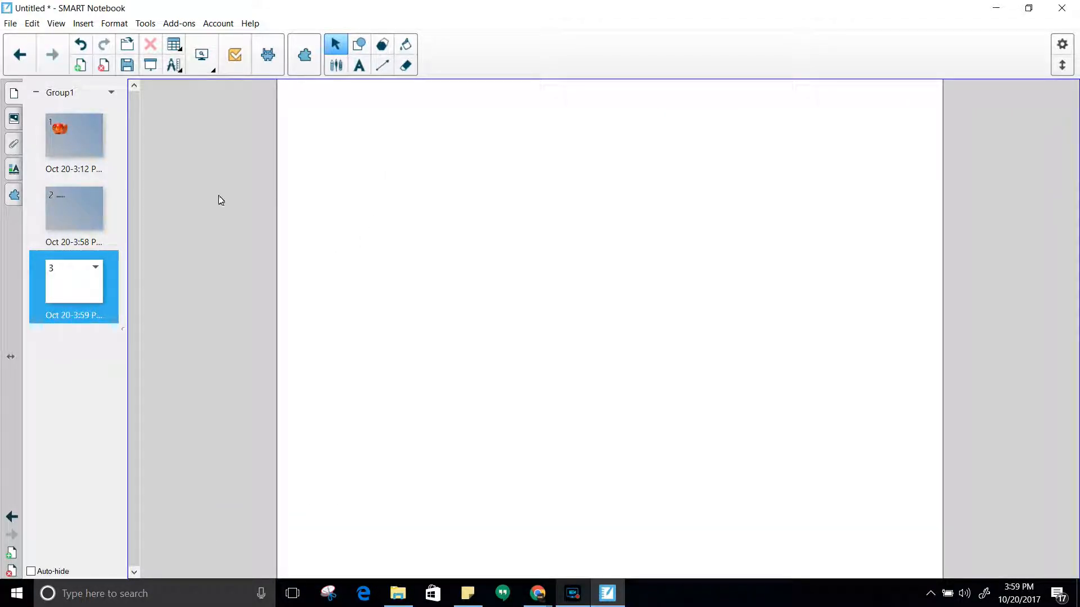
# Give page 3 a gradient background fill from medium green to white in the Backward diagonal style.
pyautogui.click(97, 266)
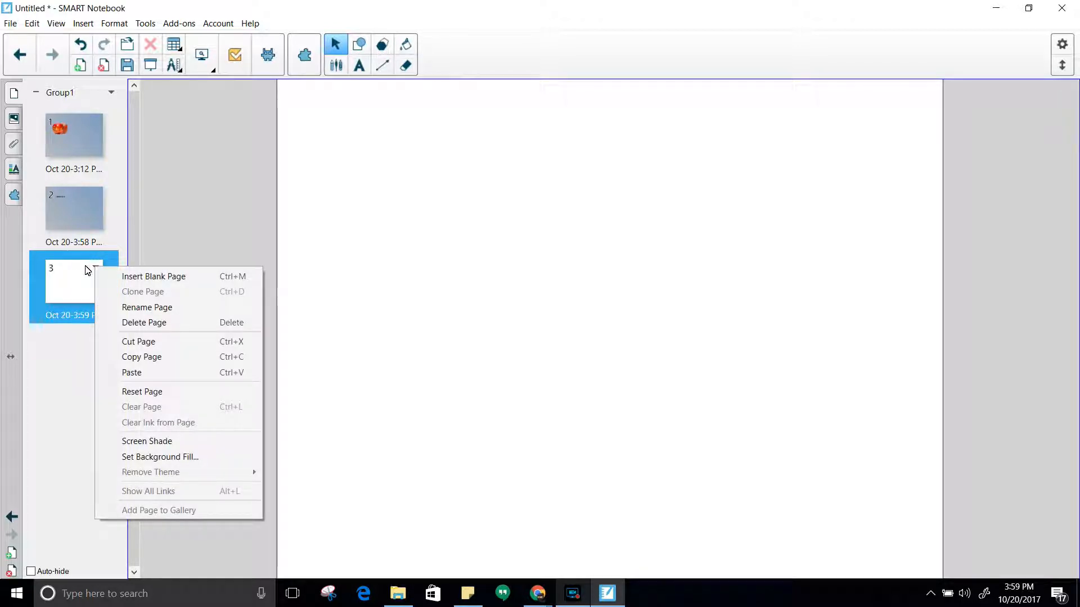
pyautogui.click(522, 281)
pyautogui.rightClick(526, 286)
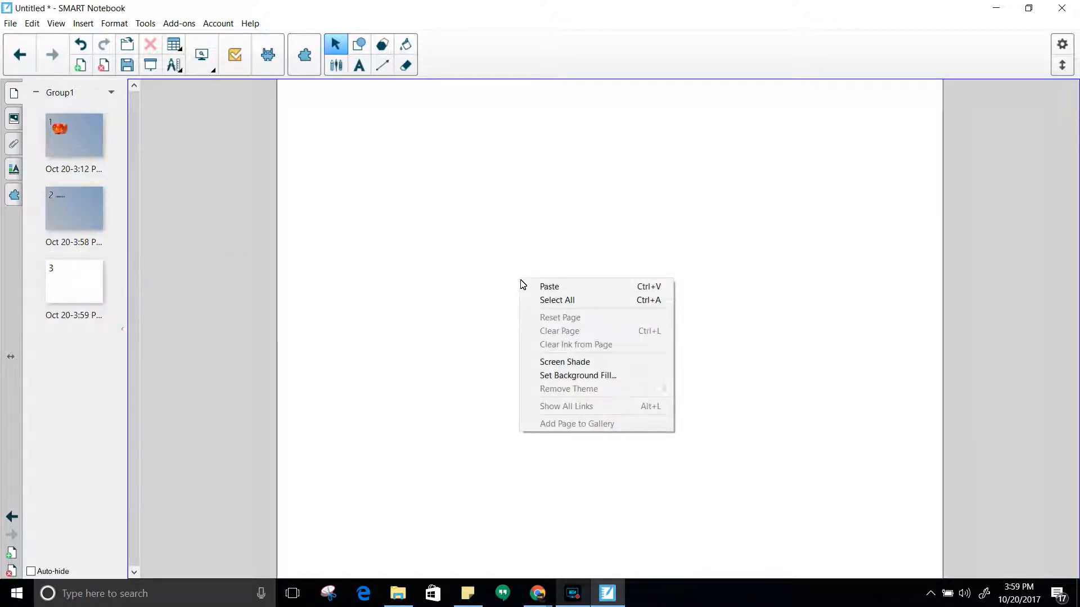
pyautogui.click(594, 376)
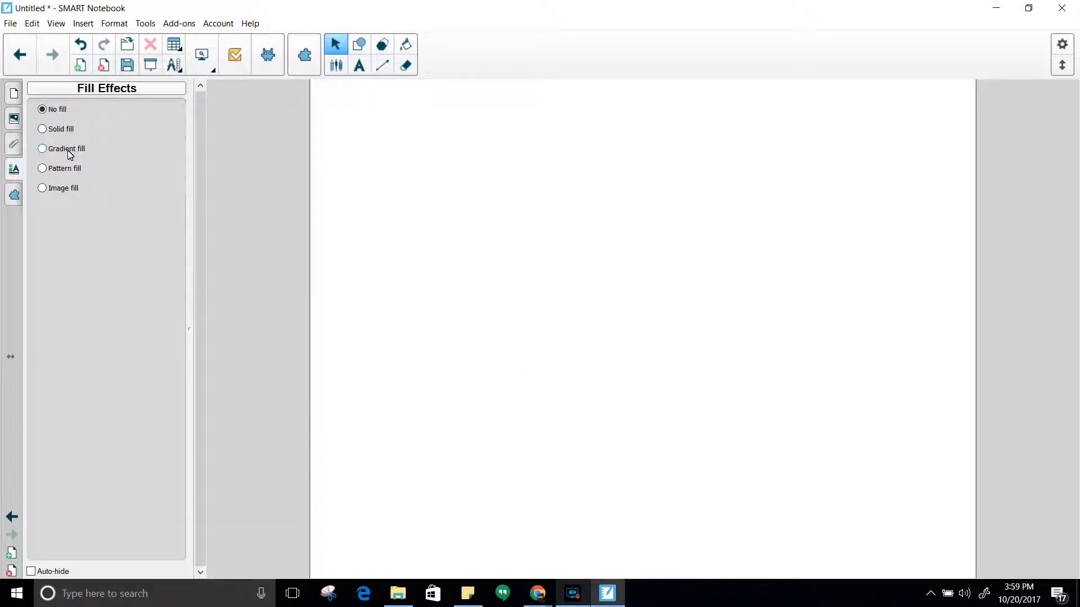
pyautogui.click(68, 149)
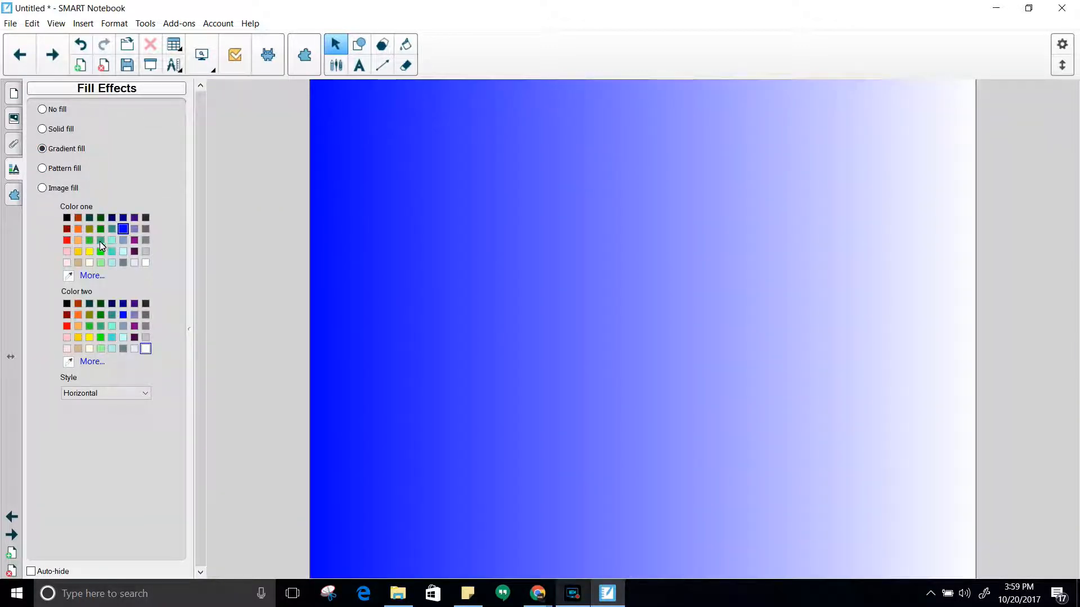
pyautogui.click(100, 241)
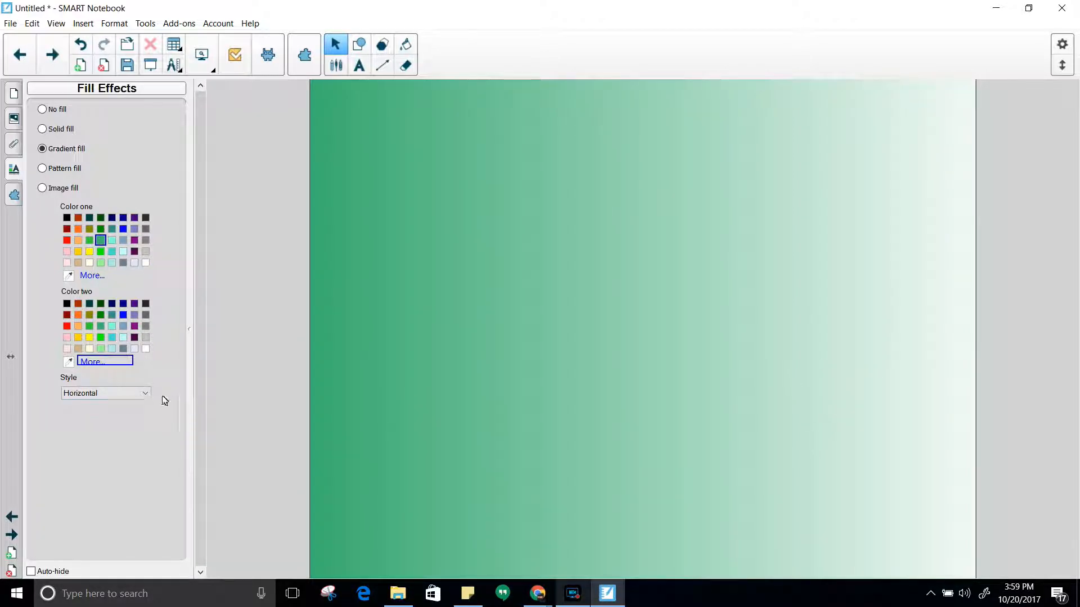
pyautogui.click(144, 393)
pyautogui.click(128, 433)
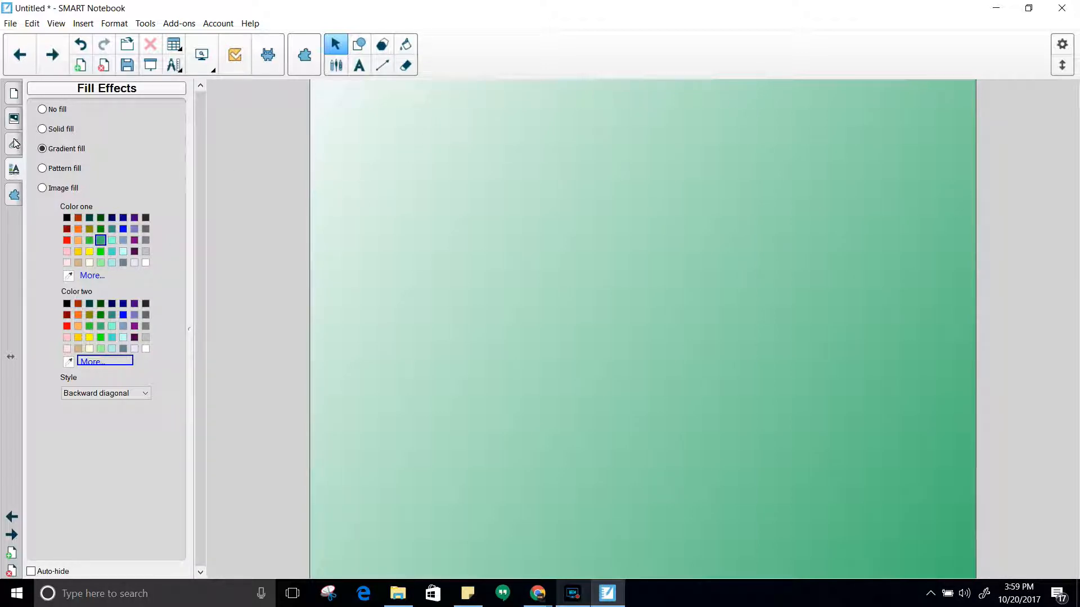
# Search the gallery for "shamrocks" and open the related St. Patrick's Day folder.
pyautogui.click(14, 118)
pyautogui.click(79, 89)
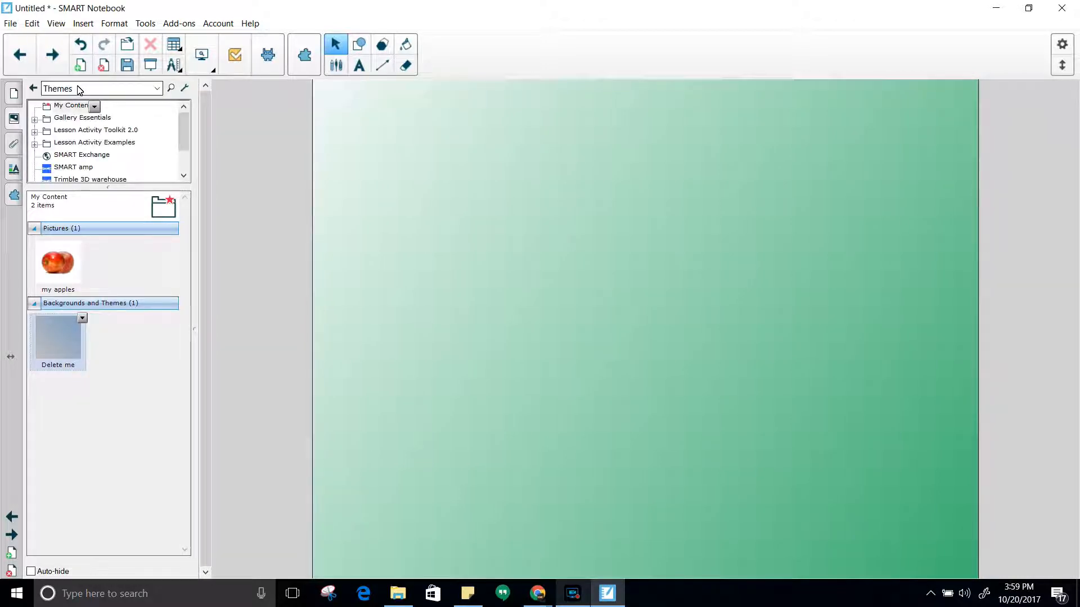
pyautogui.write('shamrock')
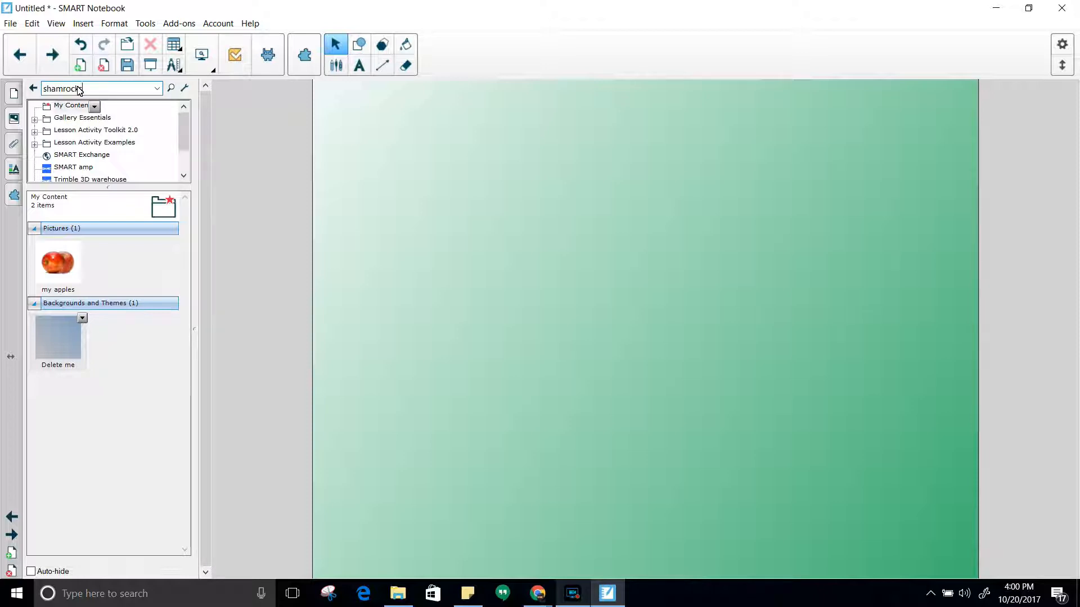
pyautogui.click(171, 89)
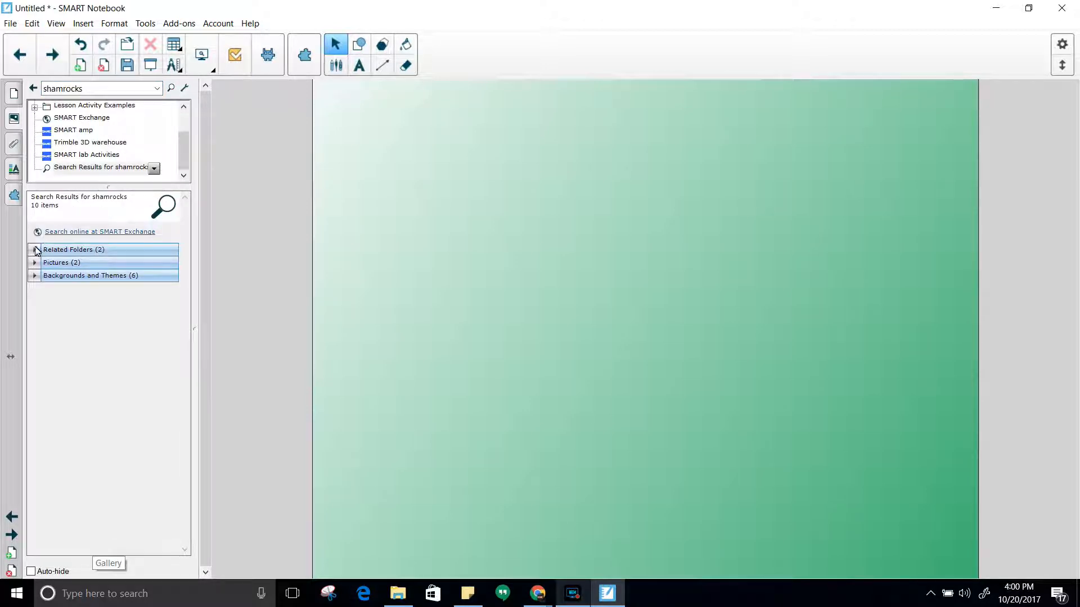
pyautogui.click(36, 250)
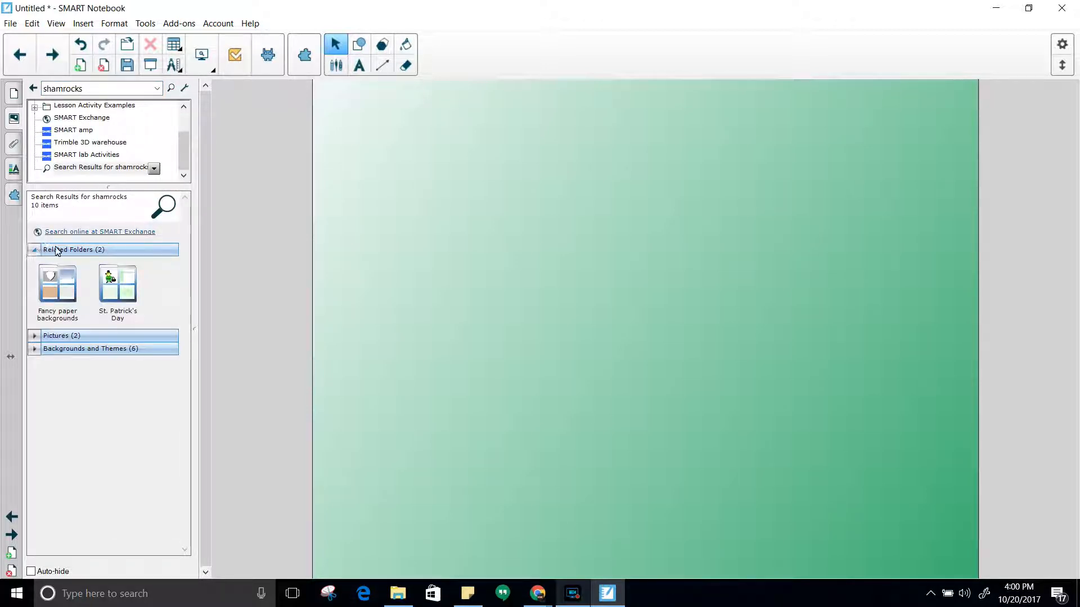
pyautogui.click(103, 298)
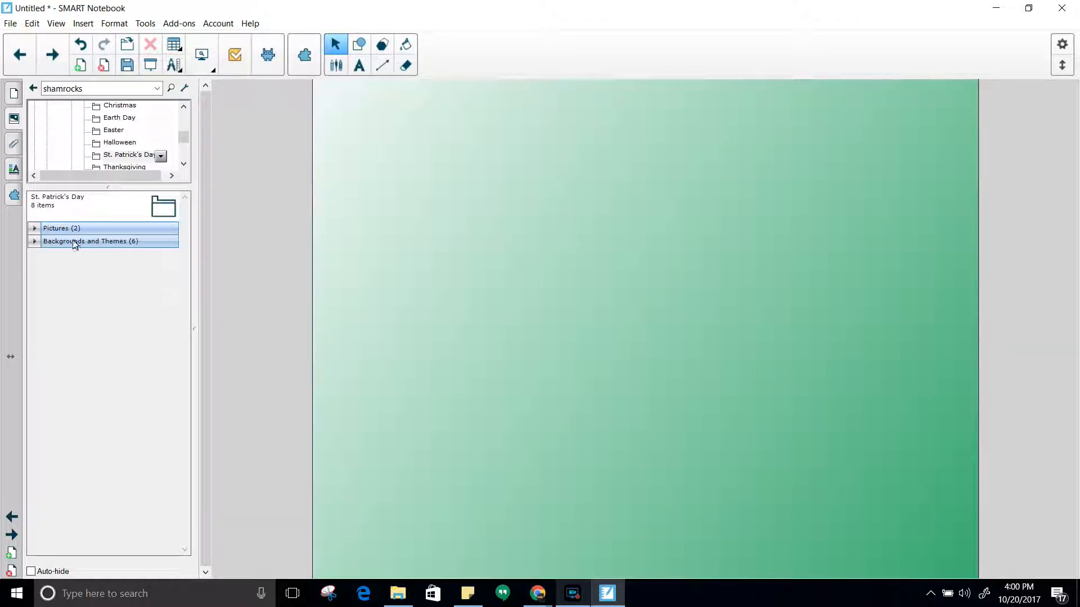
# Place the Shamrock picture in the upper-left corner of page 3 and shrink it to a small icon.
pyautogui.click(65, 230)
pyautogui.moveTo(118, 262); pyautogui.dragTo(414, 210)
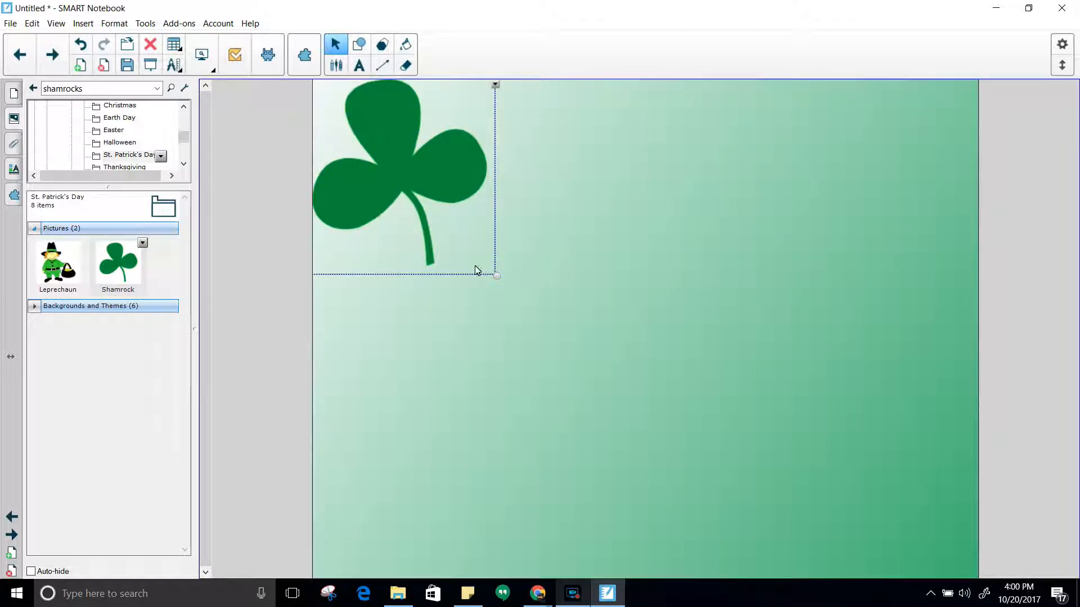
pyautogui.moveTo(496, 275); pyautogui.dragTo(349, 111)
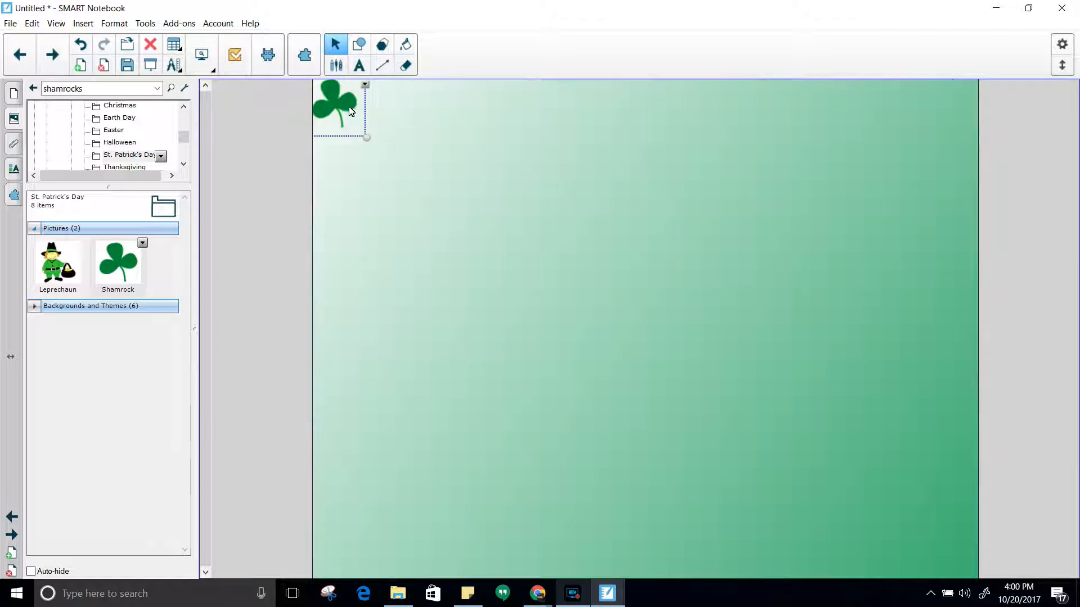
# Make the small shamrock an Infinite Cloner and pull copies from it into a row along the page's top edge.
pyautogui.click(365, 85)
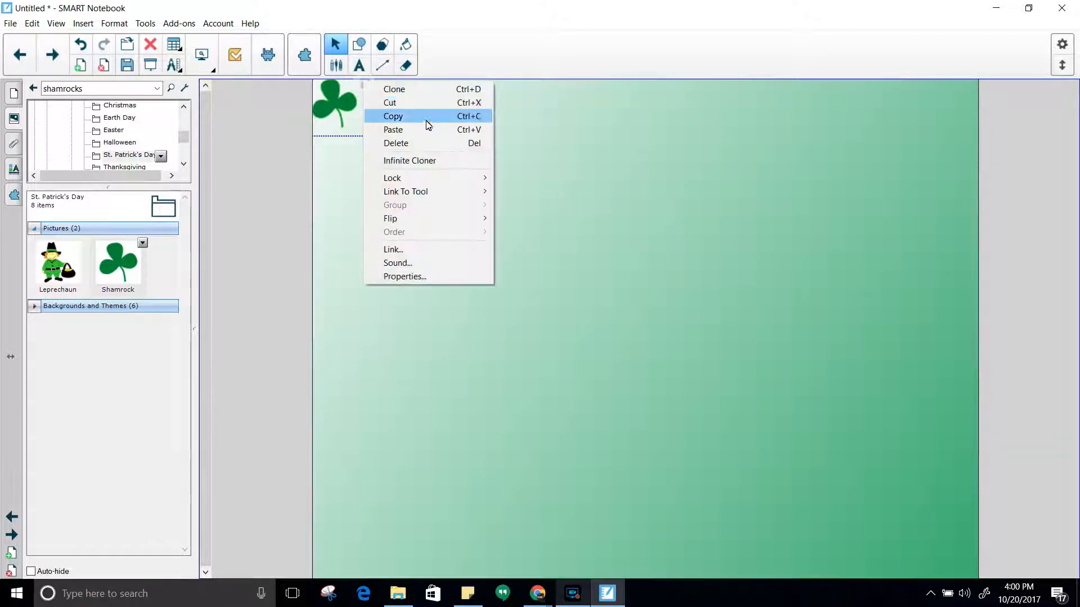
pyautogui.click(422, 160)
pyautogui.moveTo(344, 101)
pyautogui.mouseDown()
pyautogui.moveTo(405, 101)
pyautogui.moveTo(392, 101)
pyautogui.moveTo(410, 111)
pyautogui.moveTo(537, 104)
pyautogui.moveTo(523, 120)
pyautogui.mouseUp()
pyautogui.moveTo(343, 109)
pyautogui.mouseDown()
pyautogui.moveTo(564, 116)
pyautogui.moveTo(603, 108)
pyautogui.moveTo(346, 104)
pyautogui.moveTo(649, 106)
pyautogui.moveTo(623, 100)
pyautogui.mouseUp()
pyautogui.moveTo(348, 108)
pyautogui.mouseDown()
pyautogui.moveTo(663, 125)
pyautogui.moveTo(692, 116)
pyautogui.moveTo(683, 104)
pyautogui.mouseUp()
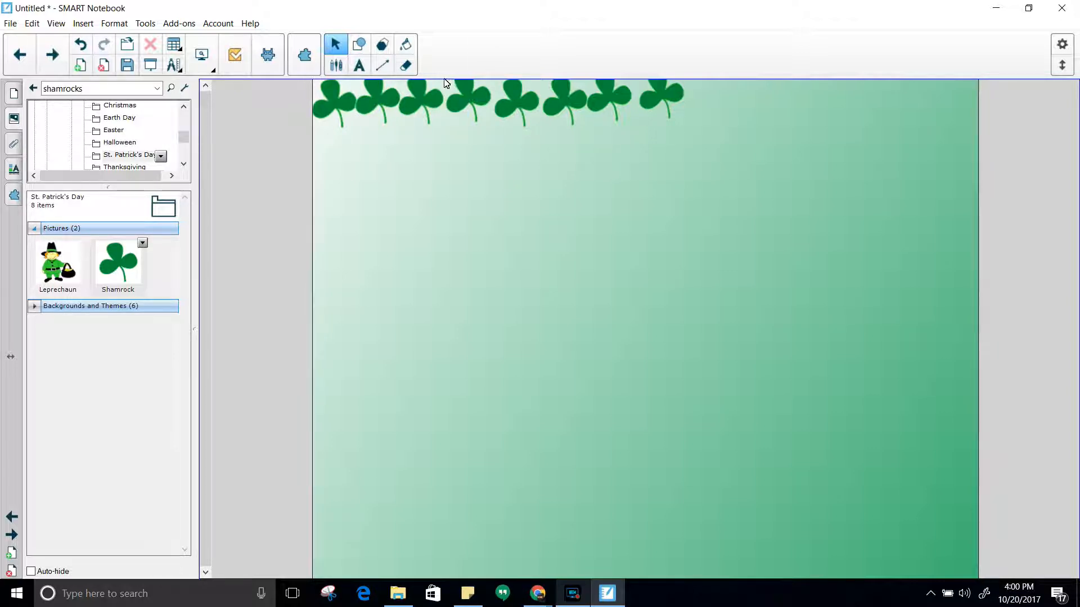
# Copy the last five shamrocks of the row and paste them at its end to extend the border across the page top.
pyautogui.click(473, 104)
pyautogui.keyDown('ctrl'); pyautogui.click(518, 104); pyautogui.keyUp('ctrl')
pyautogui.keyDown('ctrl'); pyautogui.click(564, 103); pyautogui.keyUp('ctrl')
pyautogui.keyDown('ctrl'); pyautogui.click(610, 102); pyautogui.keyUp('ctrl')
pyautogui.keyDown('ctrl'); pyautogui.click(663, 104); pyautogui.keyUp('ctrl')
pyautogui.rightClick(663, 102)
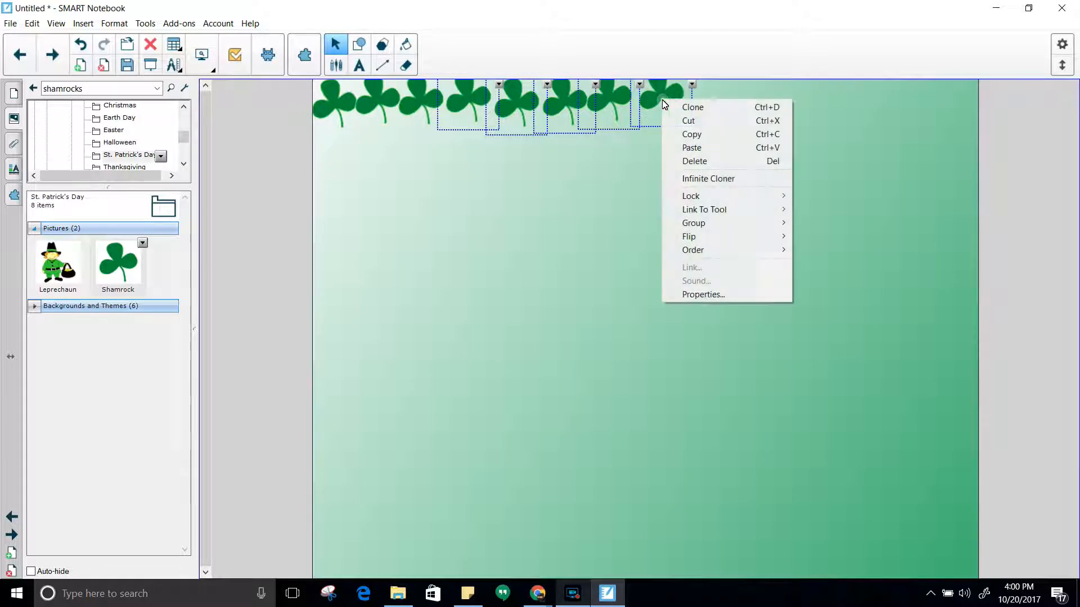
pyautogui.click(697, 136)
pyautogui.click(752, 104)
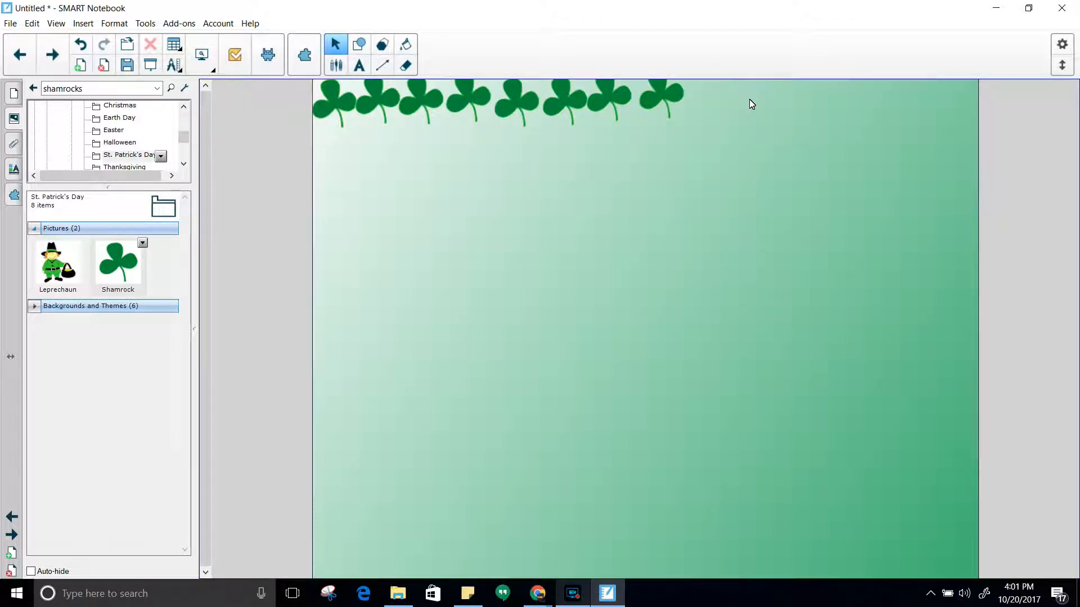
pyautogui.hotkey('ctrl', 'v')
pyautogui.moveTo(394, 131); pyautogui.dragTo(720, 101)
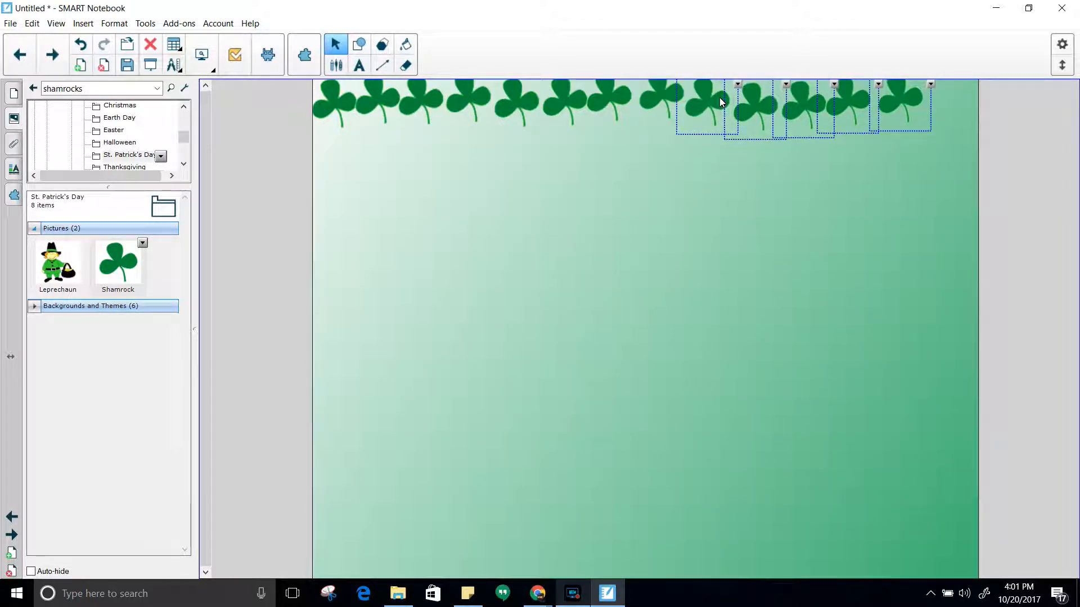
pyautogui.click(823, 153)
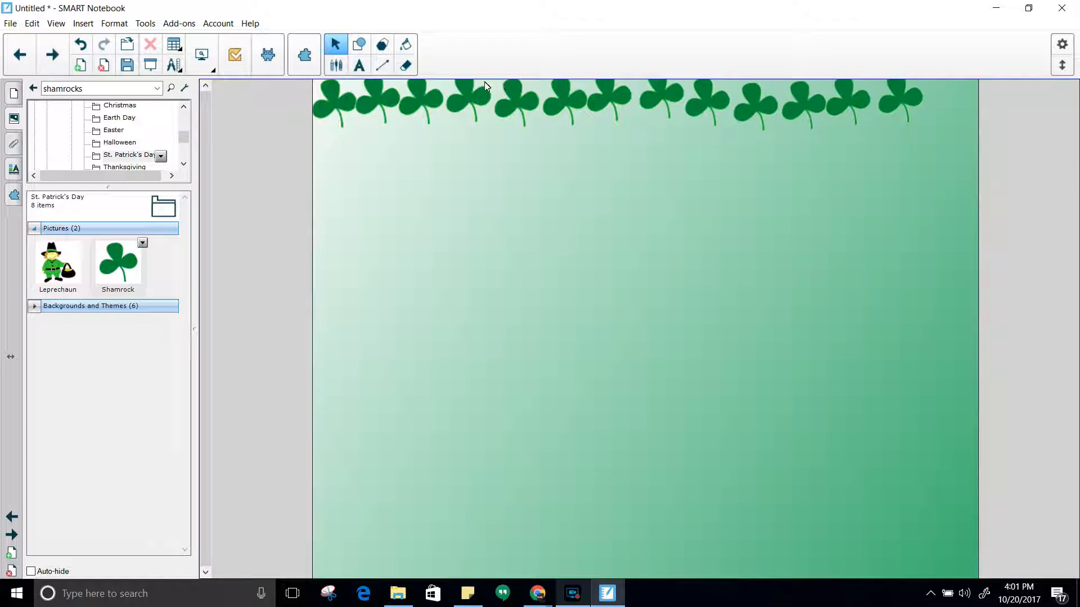
# Insert the Leprechaun picture, shrink it, and move it to the lower-right corner of page 3.
pyautogui.doubleClick(56, 268)
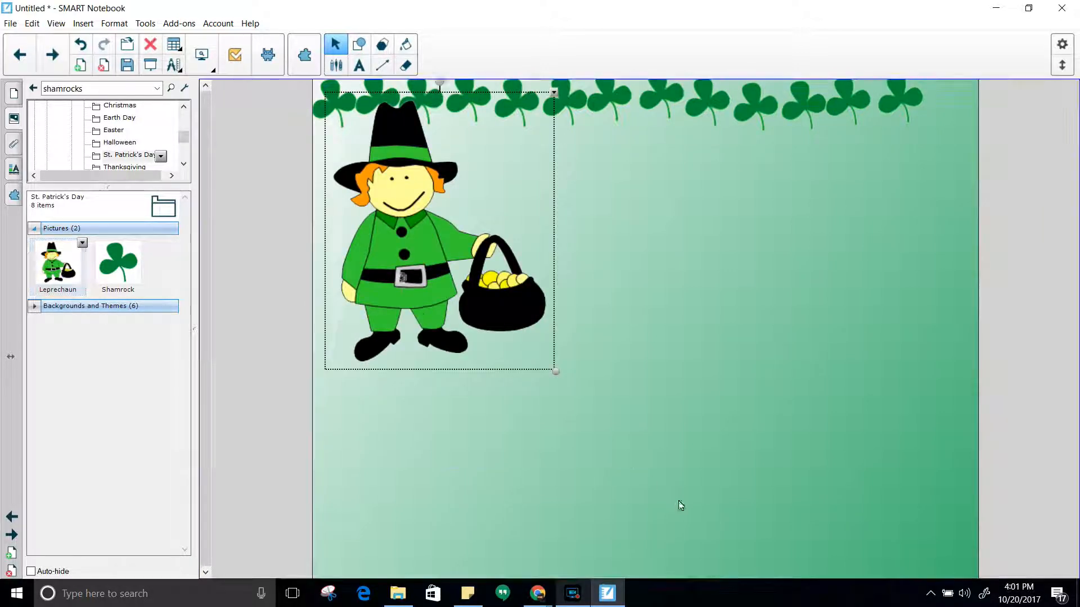
pyautogui.moveTo(706, 491); pyautogui.dragTo(542, 337)
pyautogui.moveTo(516, 283); pyautogui.dragTo(926, 551)
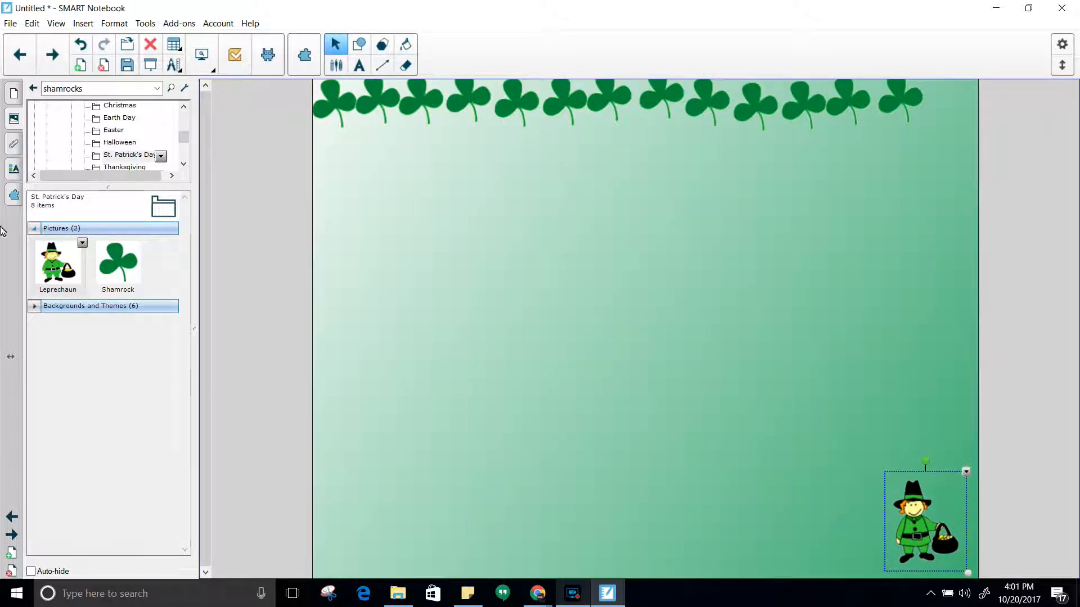
# Start a new theme based on the finished St. Patrick's Day page.
pyautogui.click(115, 23)
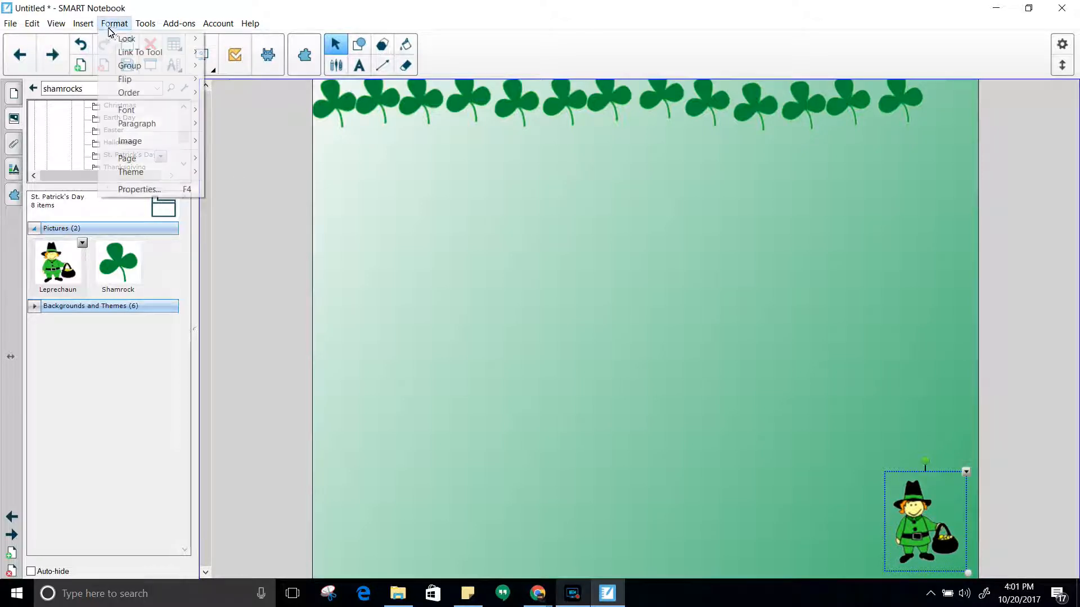
pyautogui.moveTo(157, 172)
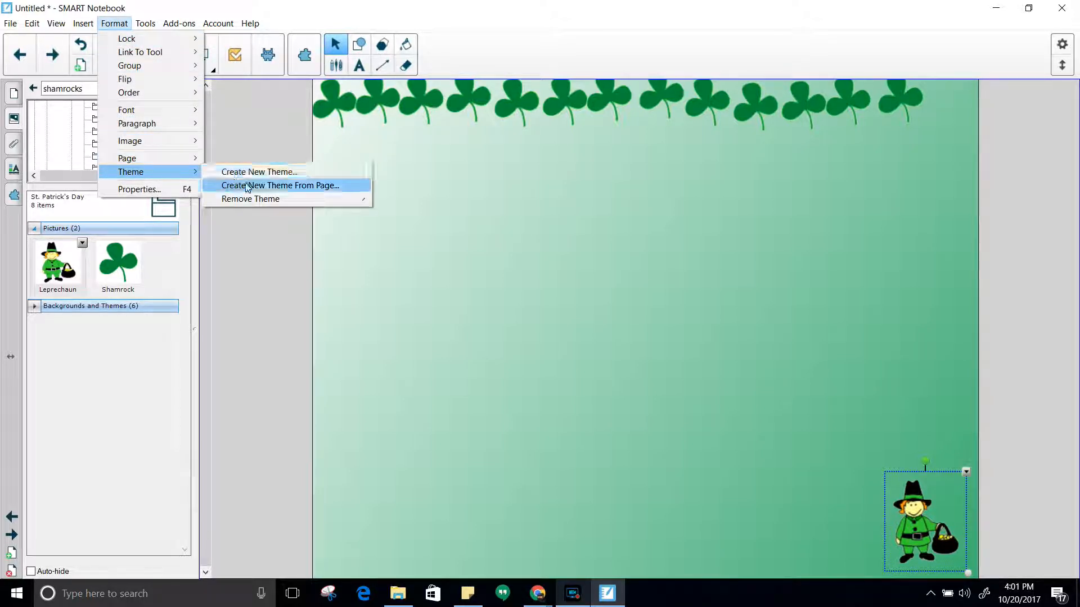
pyautogui.click(288, 189)
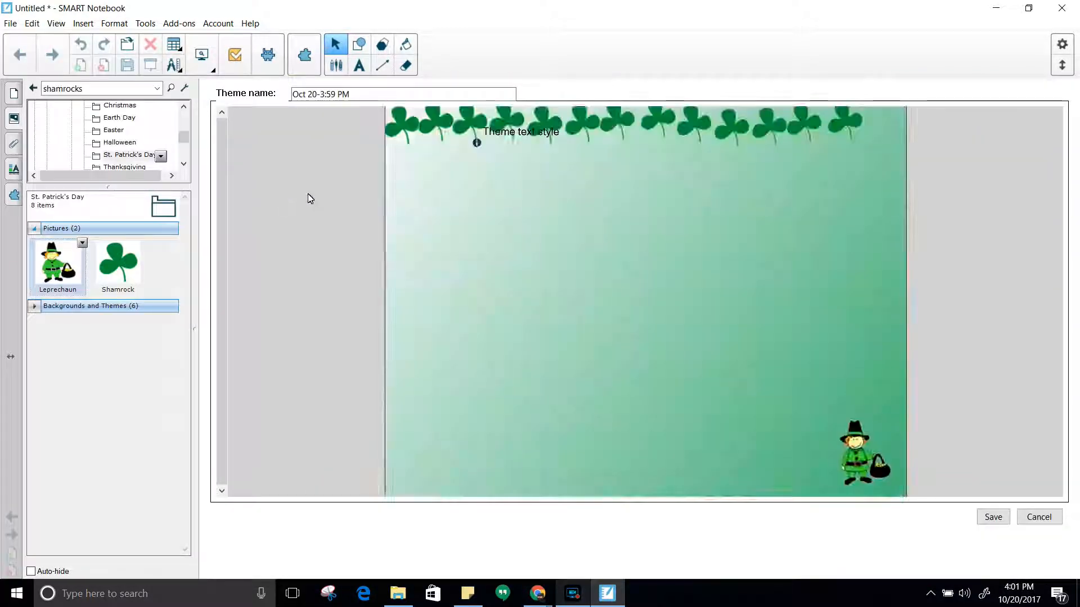
# Change the theme text style's font to Brush Script Std and enlarge the sample text slightly.
pyautogui.click(496, 142)
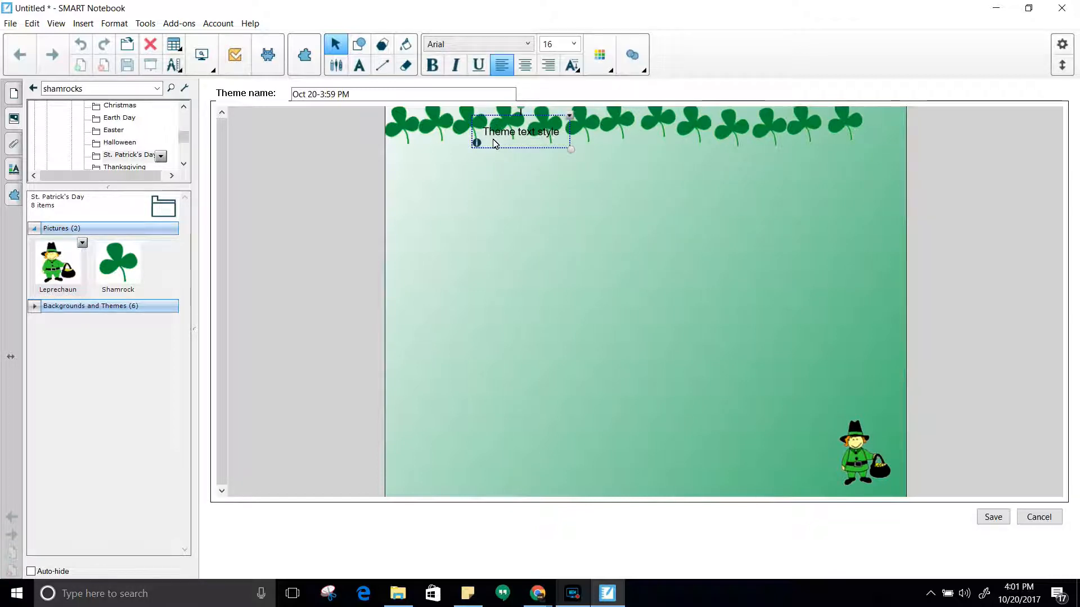
pyautogui.click(528, 46)
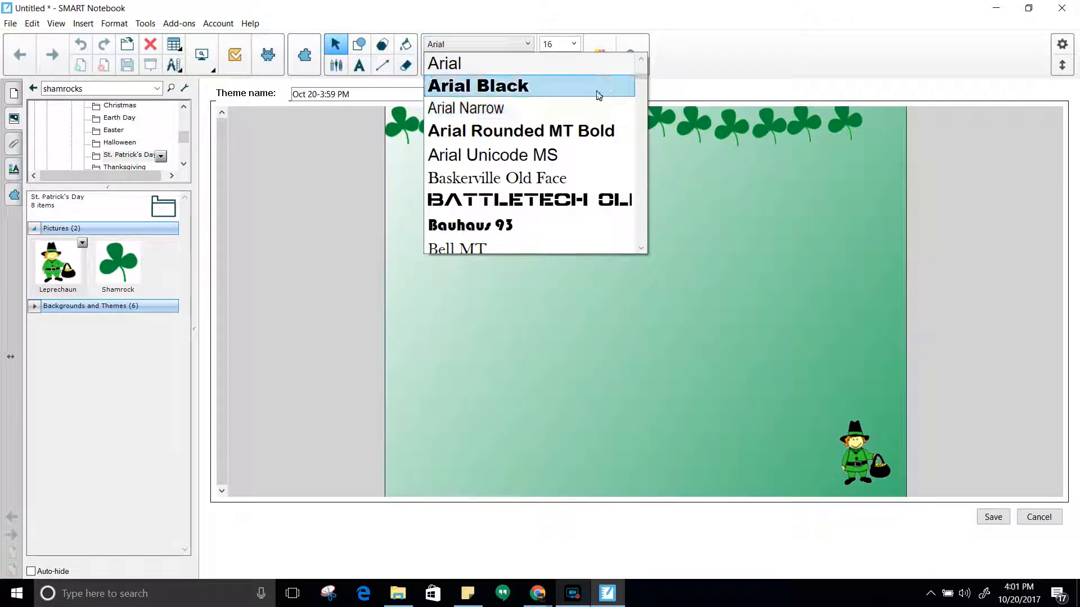
pyautogui.scroll(-3, 589, 131)
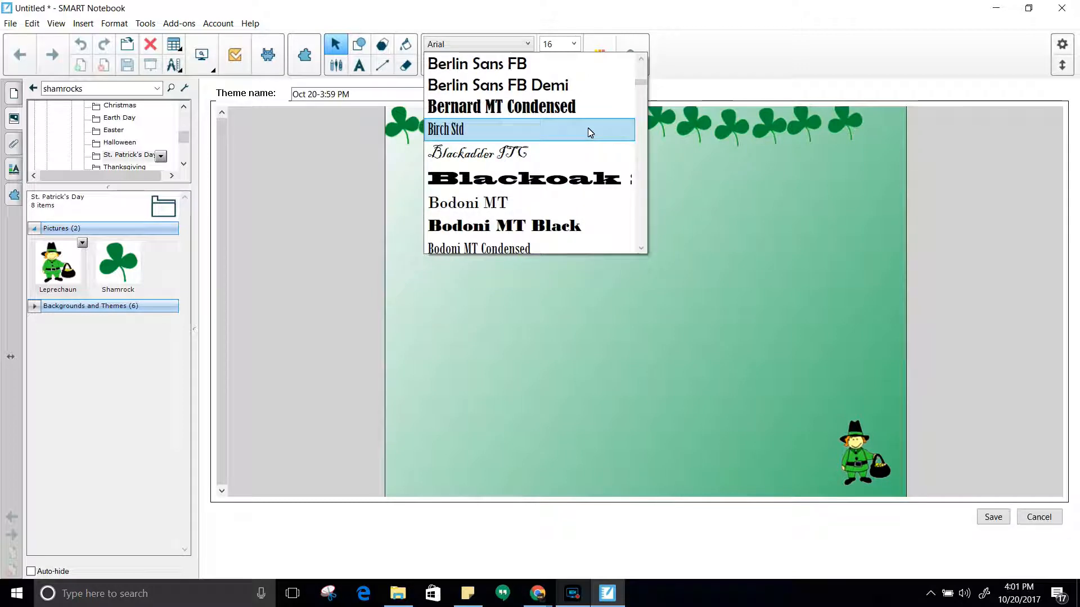
pyautogui.scroll(-2, 590, 136)
pyautogui.scroll(-1, 591, 136)
pyautogui.scroll(-1, 591, 136)
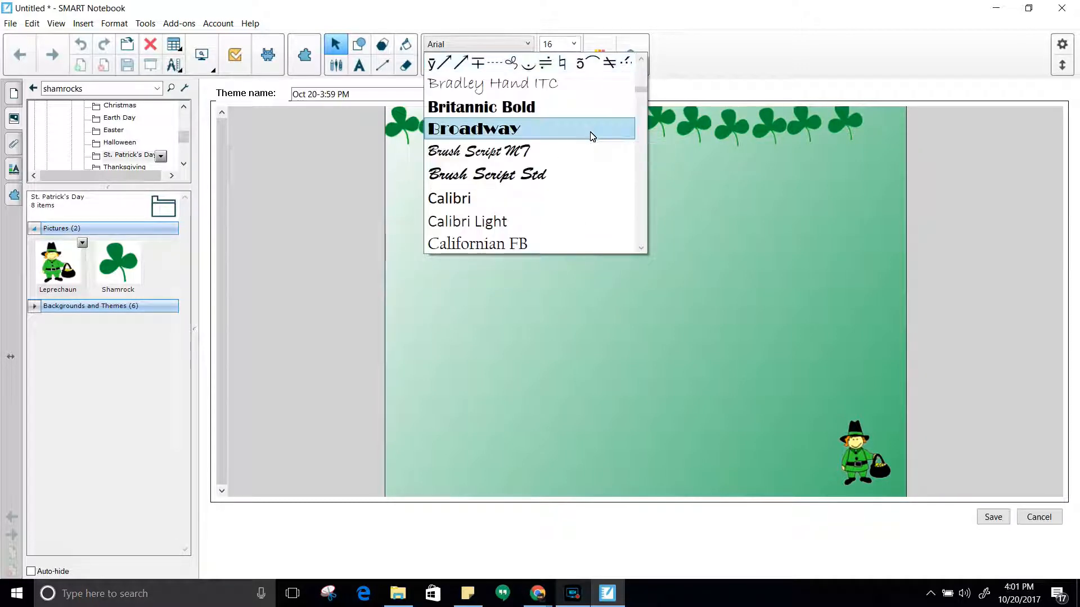
pyautogui.click(591, 179)
pyautogui.moveTo(559, 150); pyautogui.dragTo(608, 178)
pyautogui.click(551, 125)
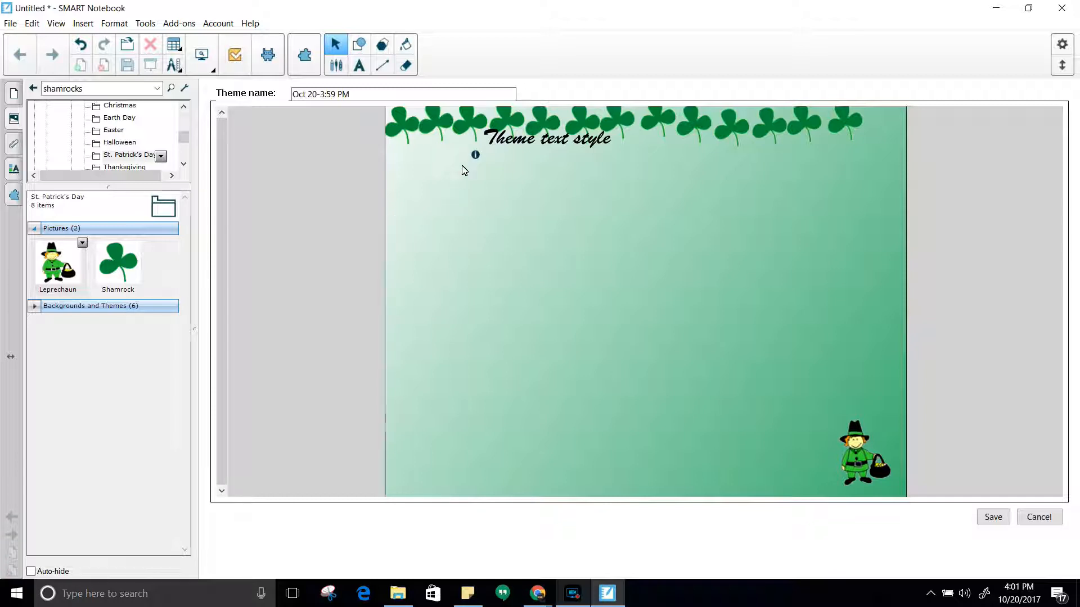
# Name the theme "St Patrick" and save it.
pyautogui.click(359, 97)
pyautogui.moveTo(359, 98); pyautogui.dragTo(262, 94)
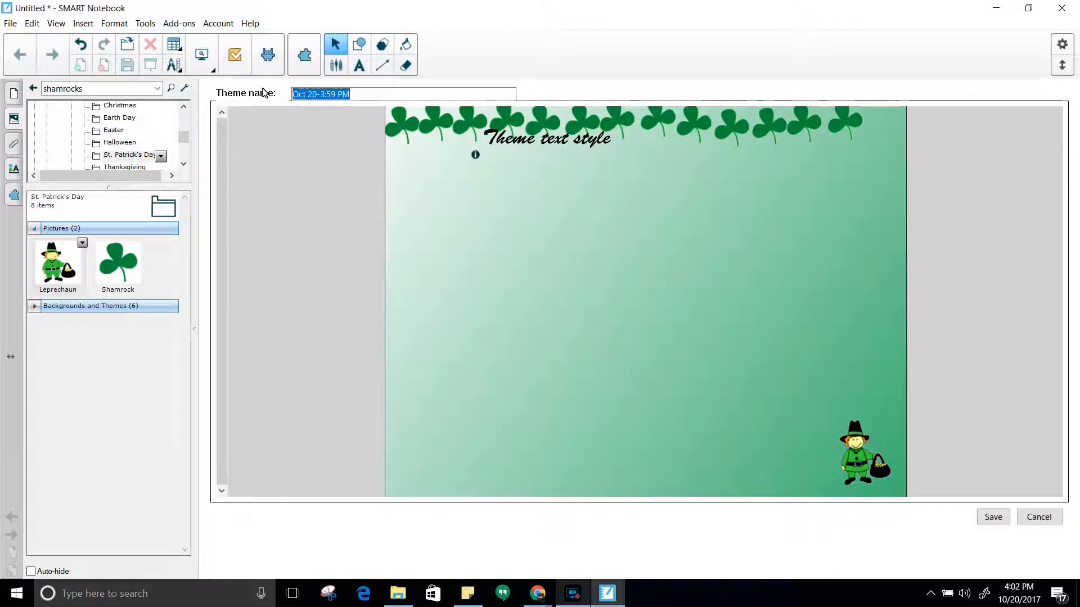
pyautogui.write('St Patrick')
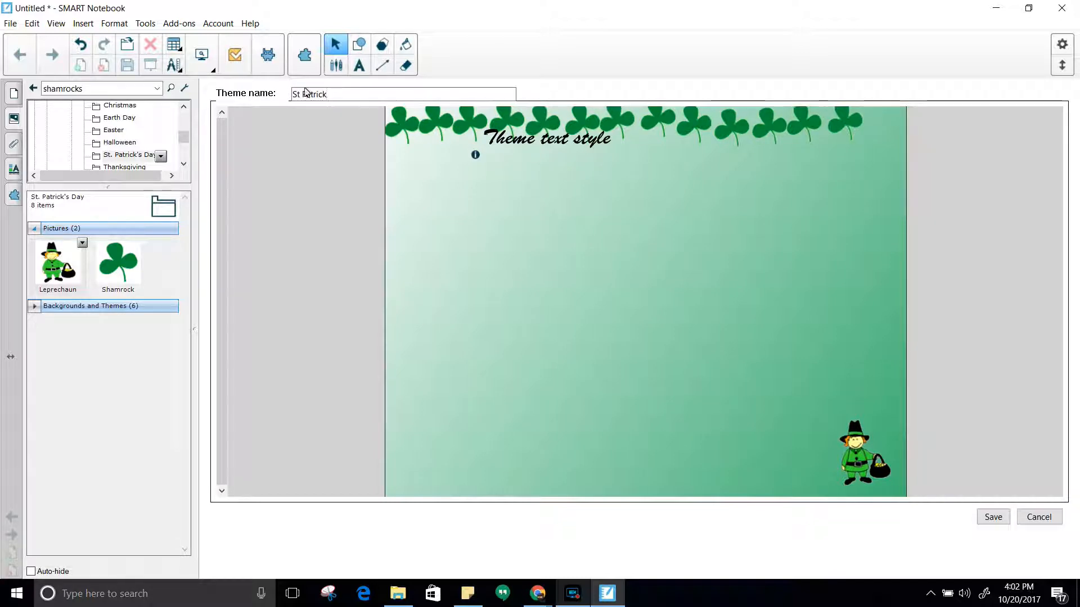
pyautogui.click(993, 518)
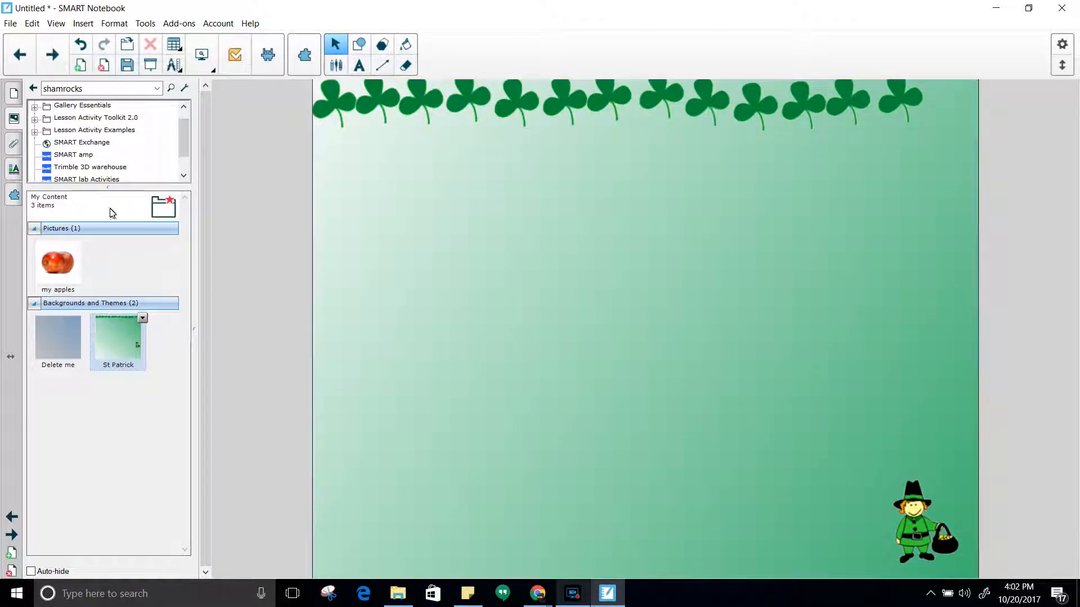